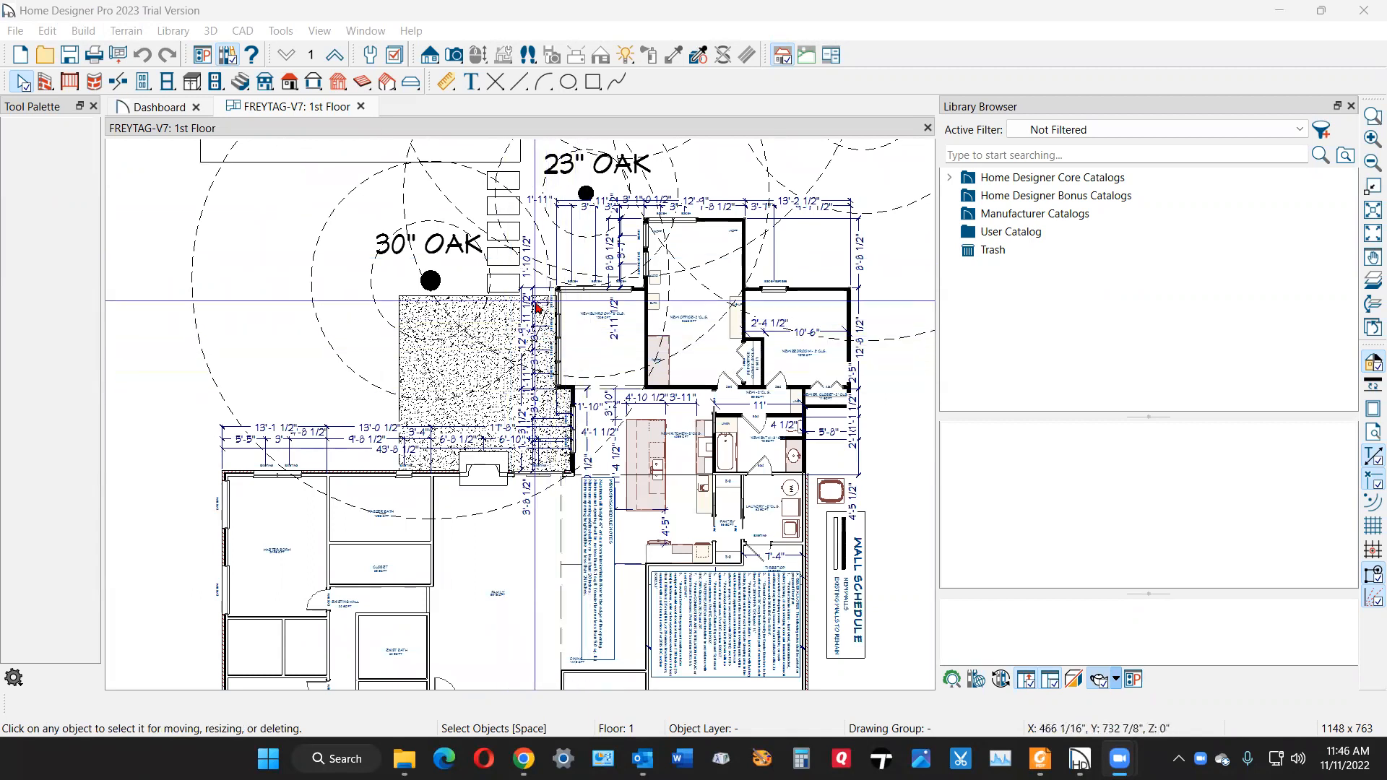
- Review the casing options in the window defaults, accept them, and list the door types available in the default settings
{"action": "scroll", "coordinate": [480, 216], "scroll_direction": "down", "scroll_amount": 2}
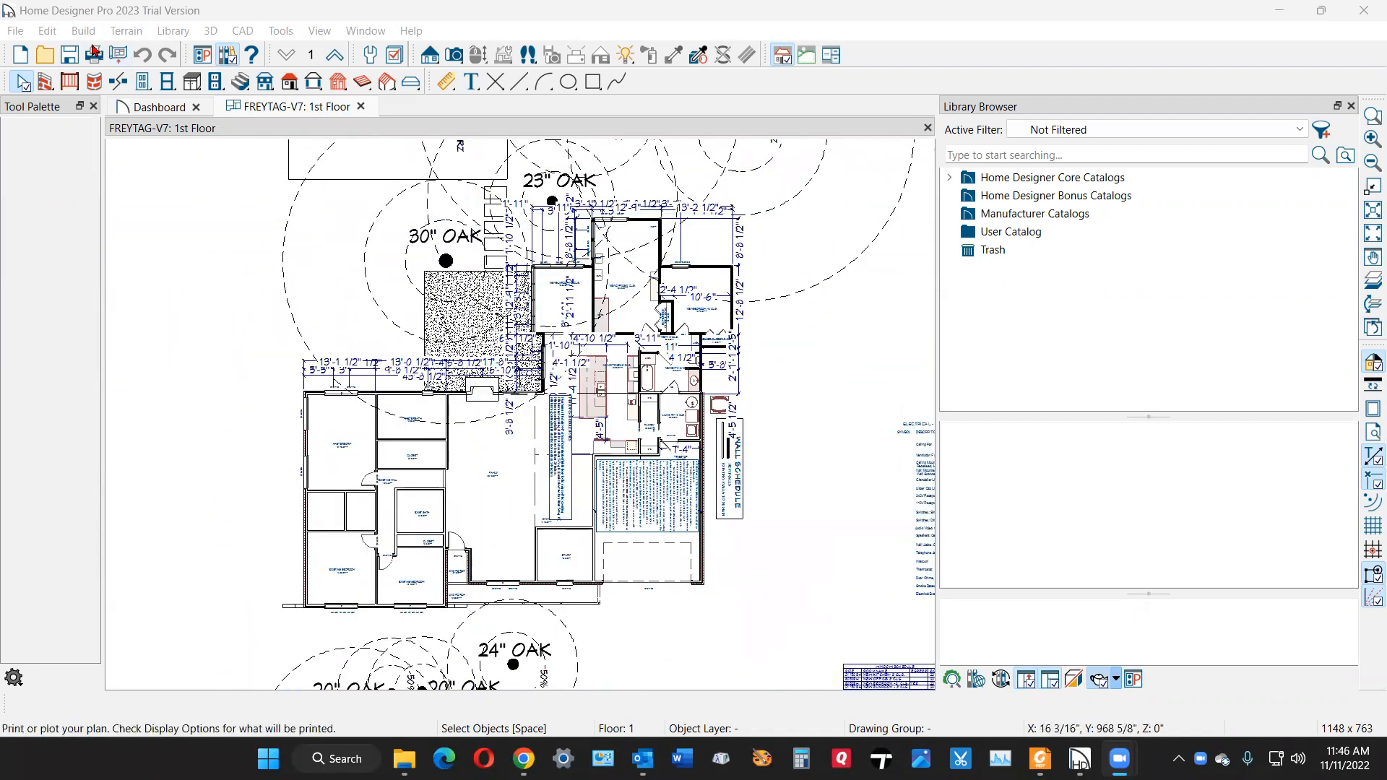
{"action": "left_click", "coordinate": [43, 33]}
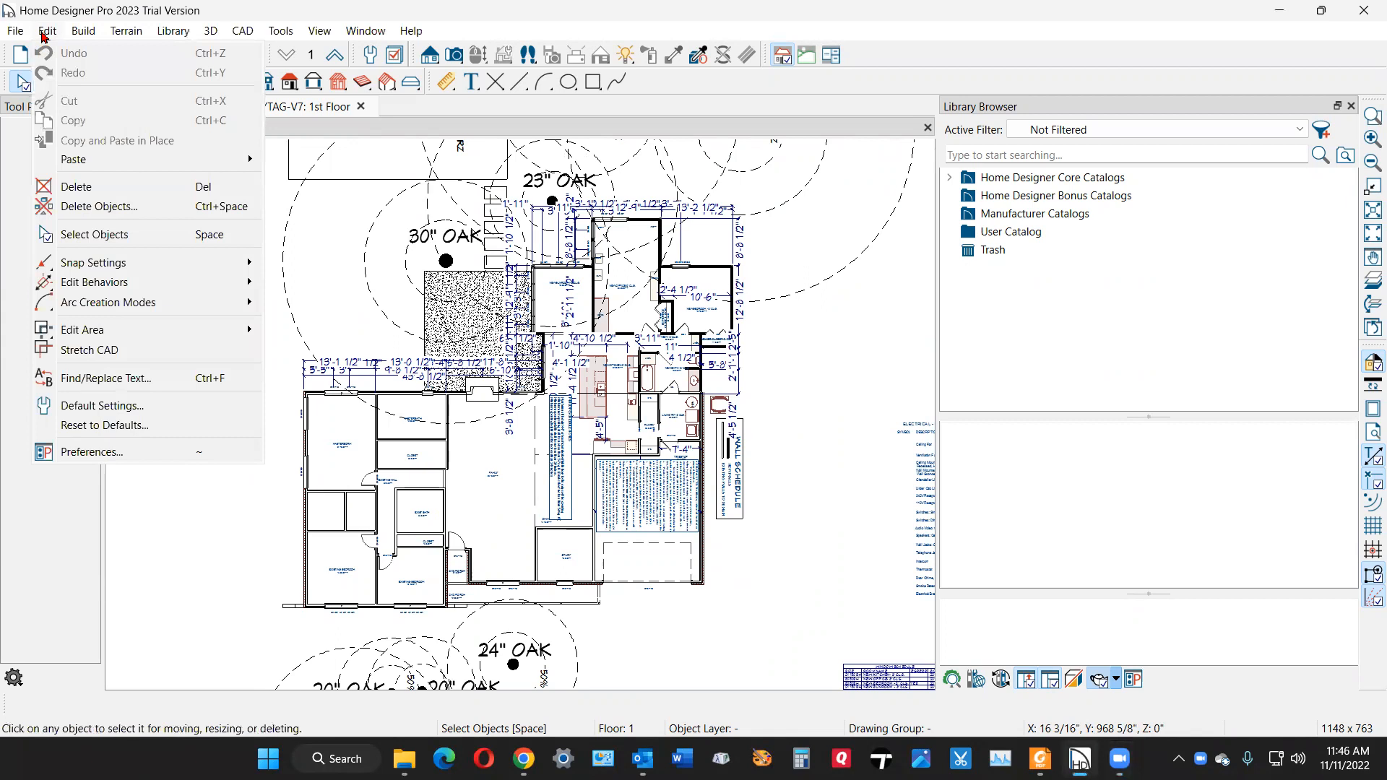
{"action": "left_click", "coordinate": [133, 405]}
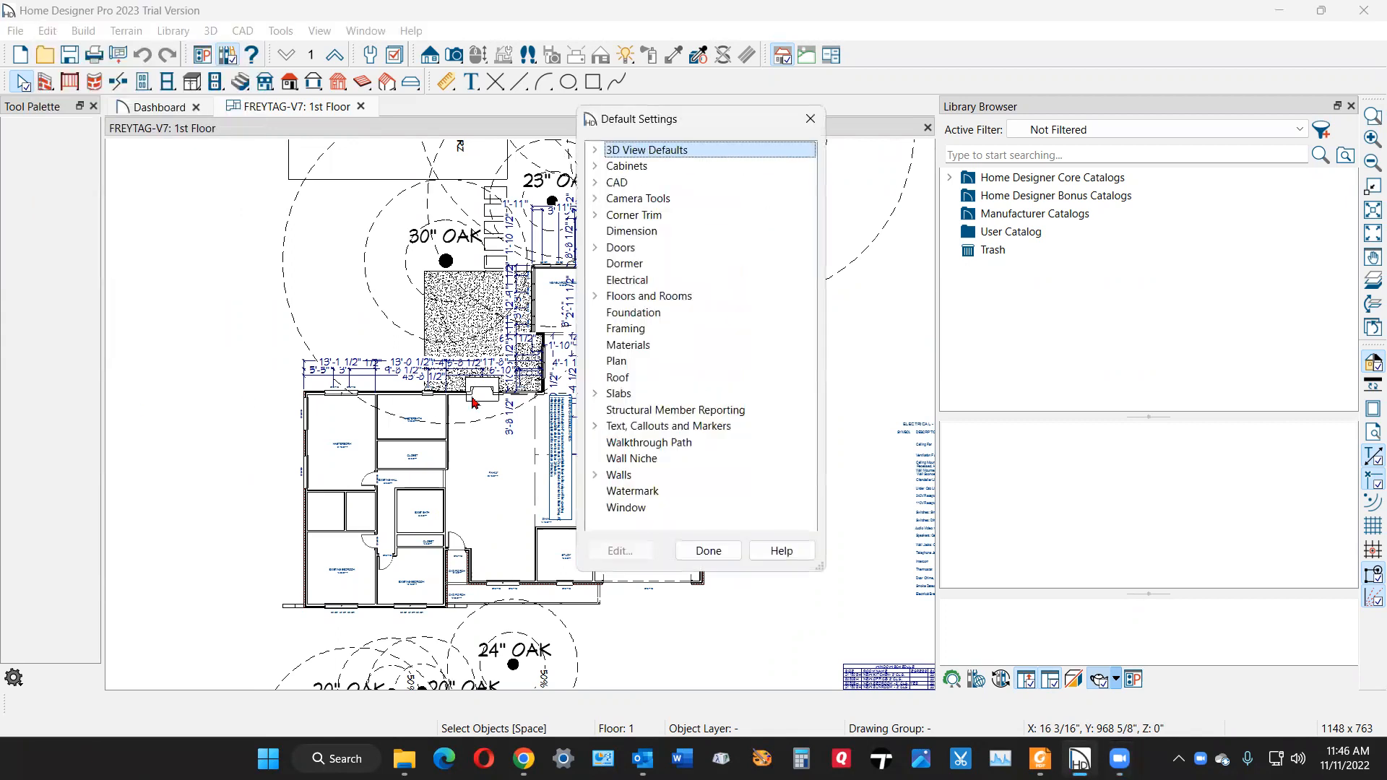
{"action": "left_click", "coordinate": [627, 507]}
{"action": "left_click", "coordinate": [625, 552]}
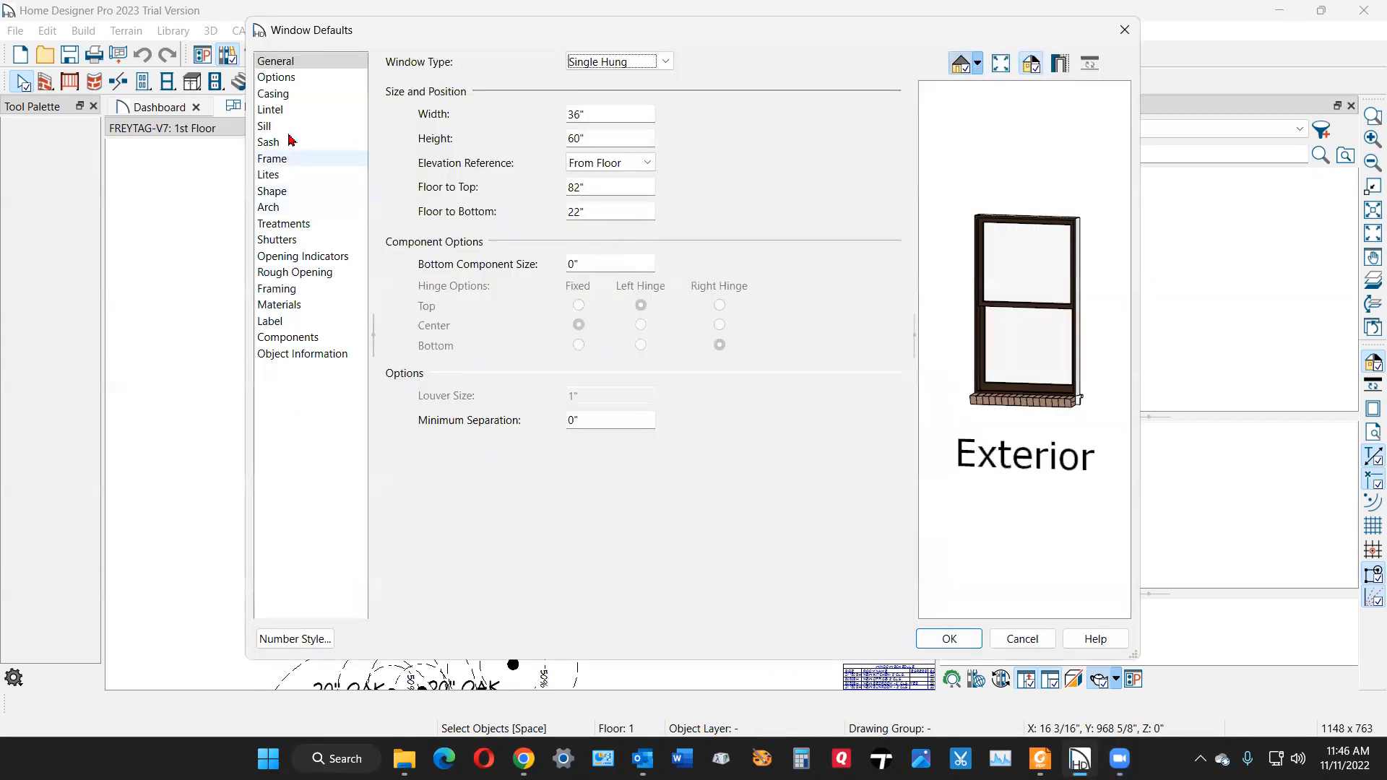
{"action": "left_click", "coordinate": [275, 93]}
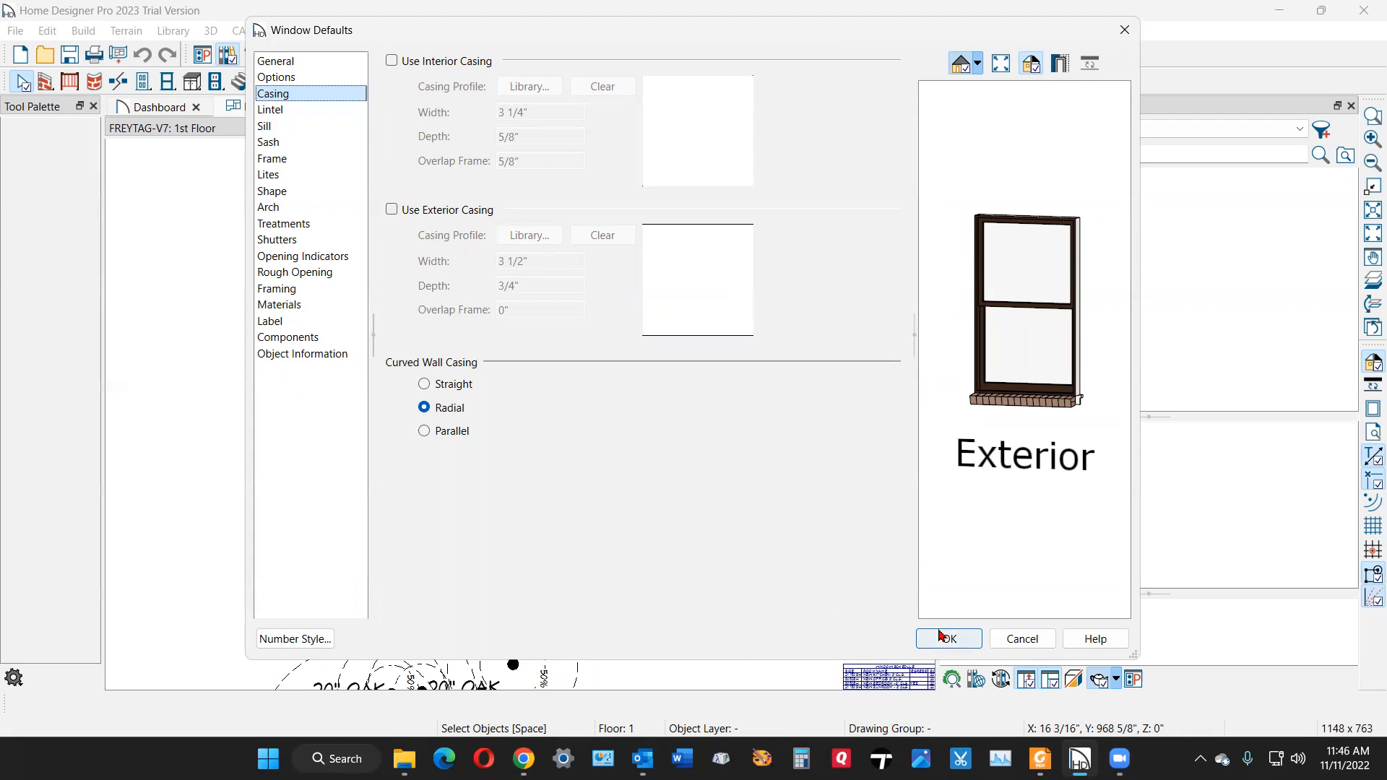
{"action": "left_click", "coordinate": [939, 639]}
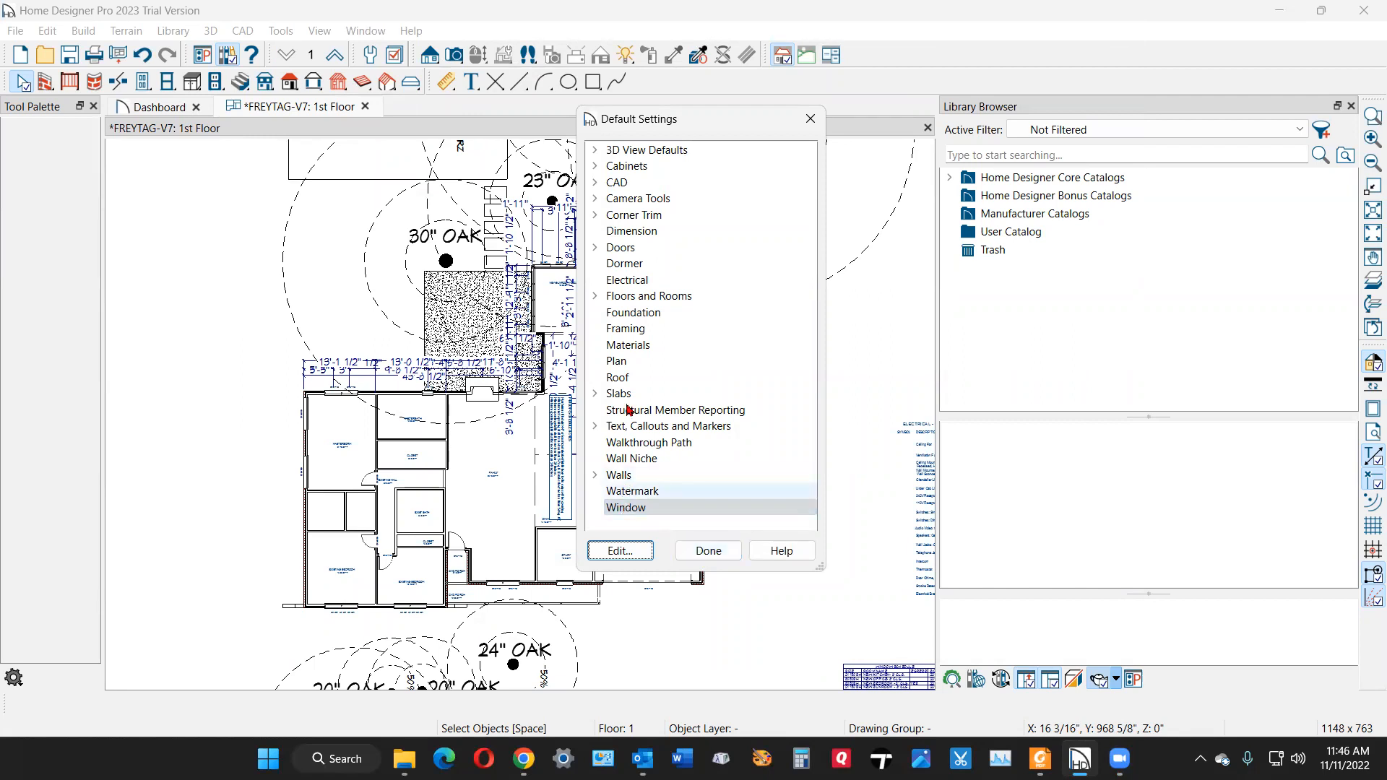
{"action": "left_click", "coordinate": [596, 248]}
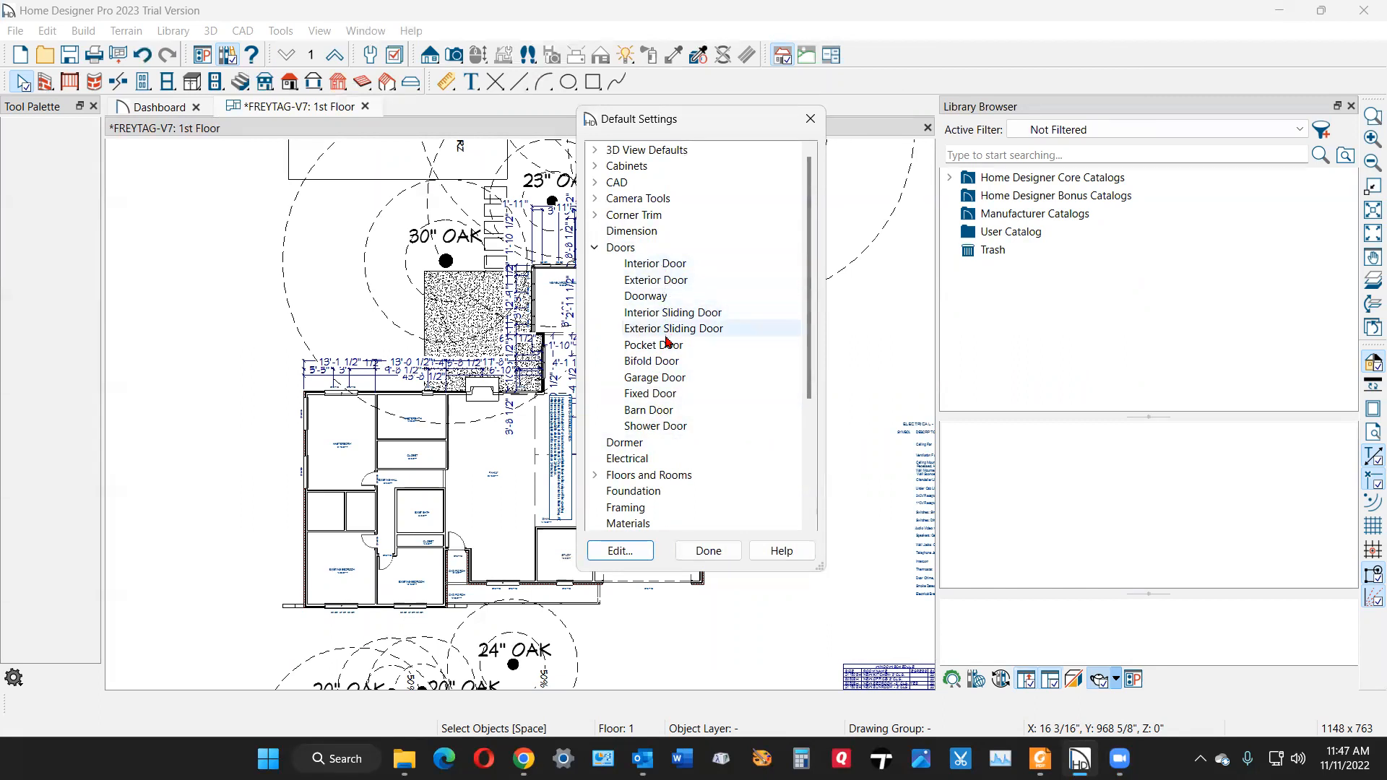
{"action": "left_click", "coordinate": [707, 552]}
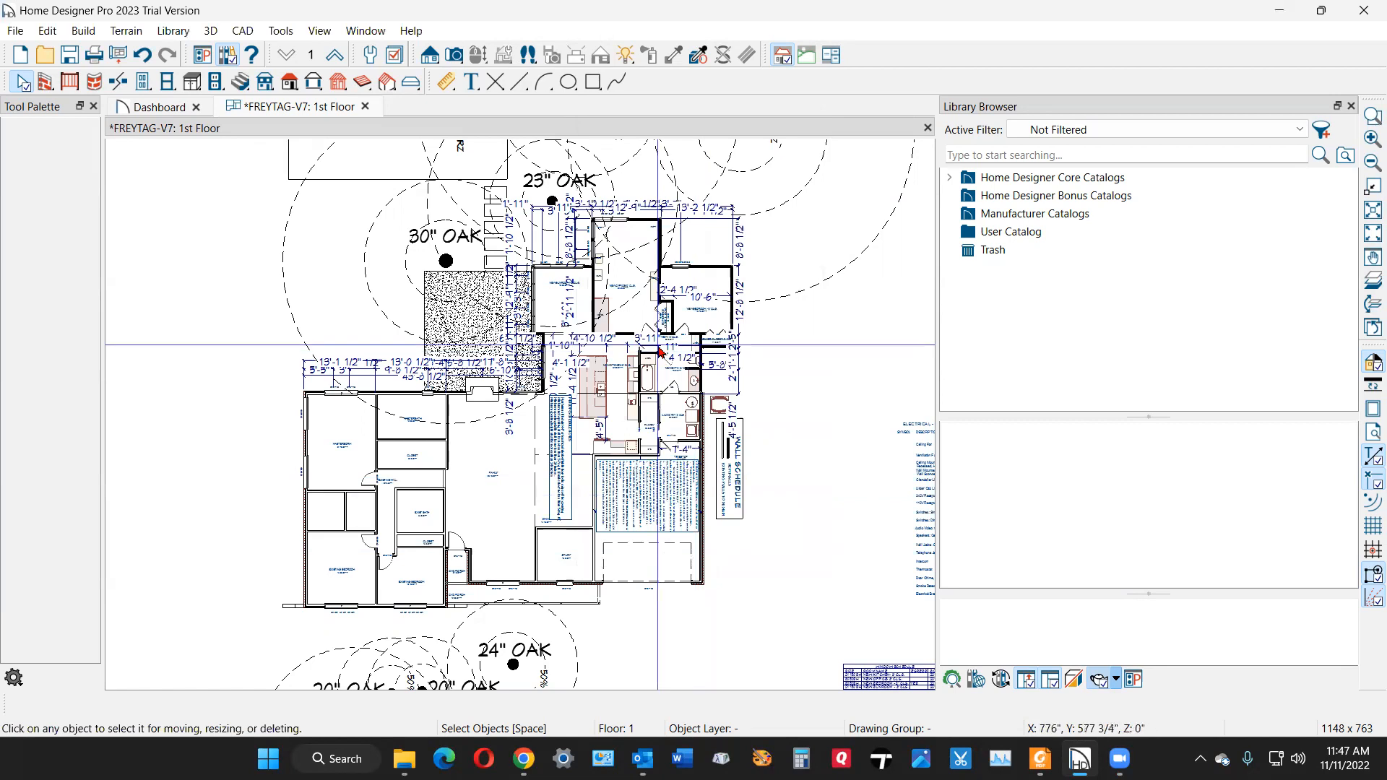
- Select all doors on the floor plan as a group and examine their interior and exterior casing settings
{"action": "scroll", "coordinate": [651, 368], "scroll_direction": "down", "scroll_amount": 1}
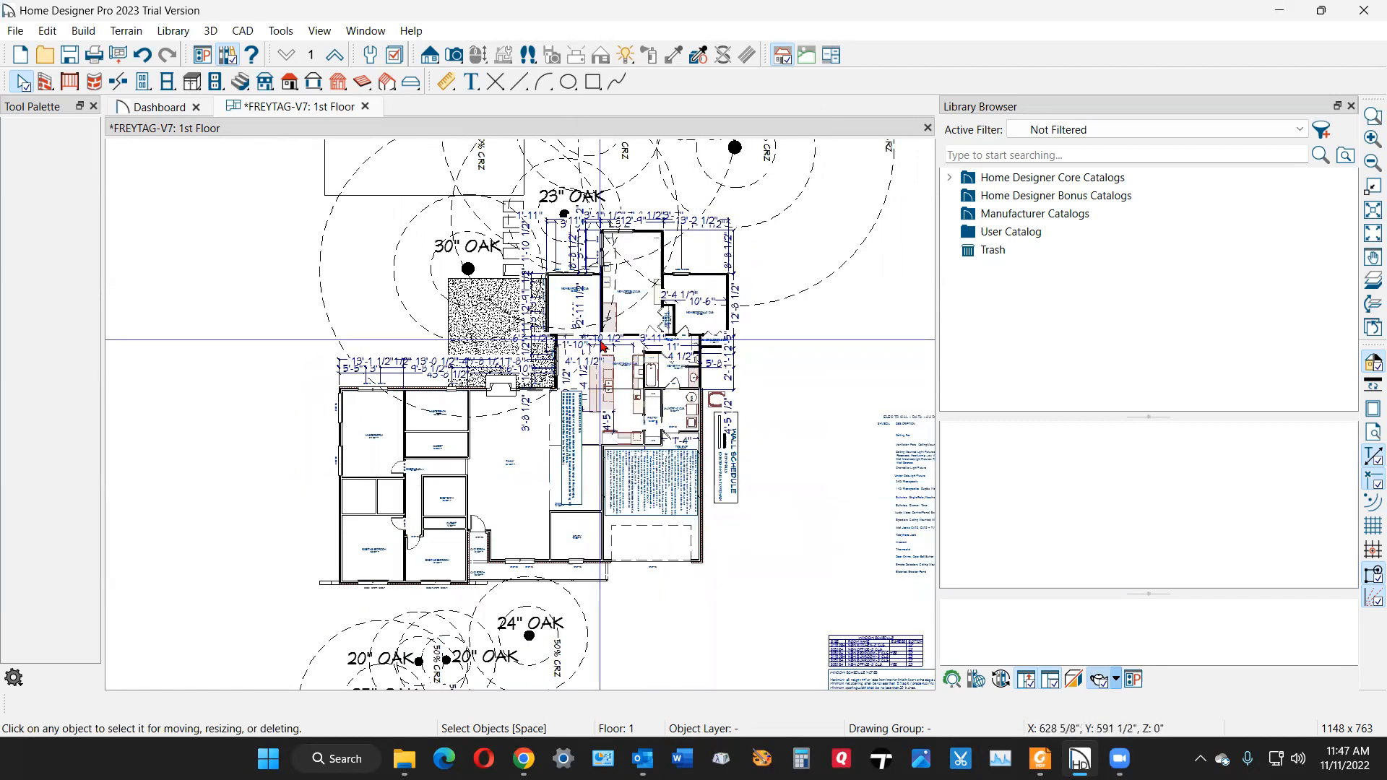
{"action": "left_click", "coordinate": [144, 83]}
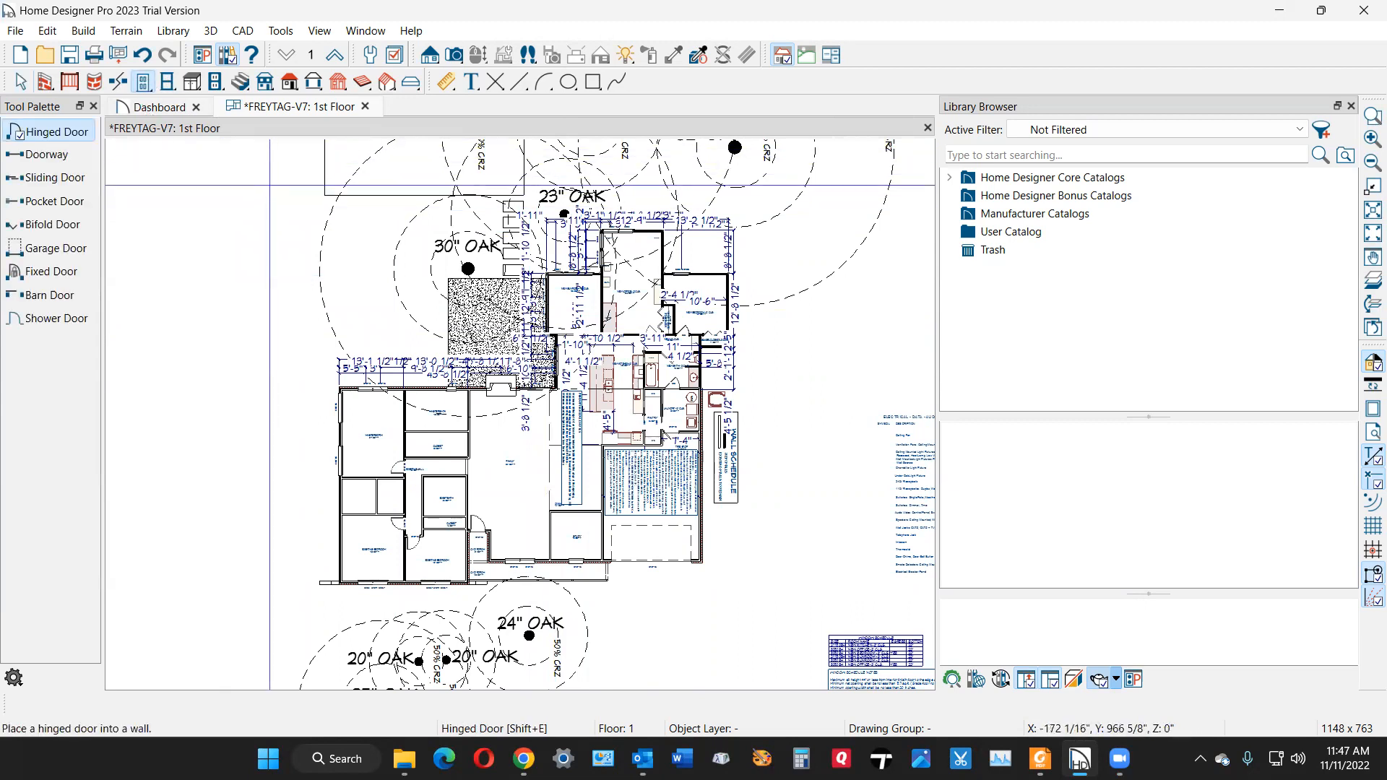
{"action": "left_click_drag", "start_coordinate": [260, 167], "coordinate": [791, 627]}
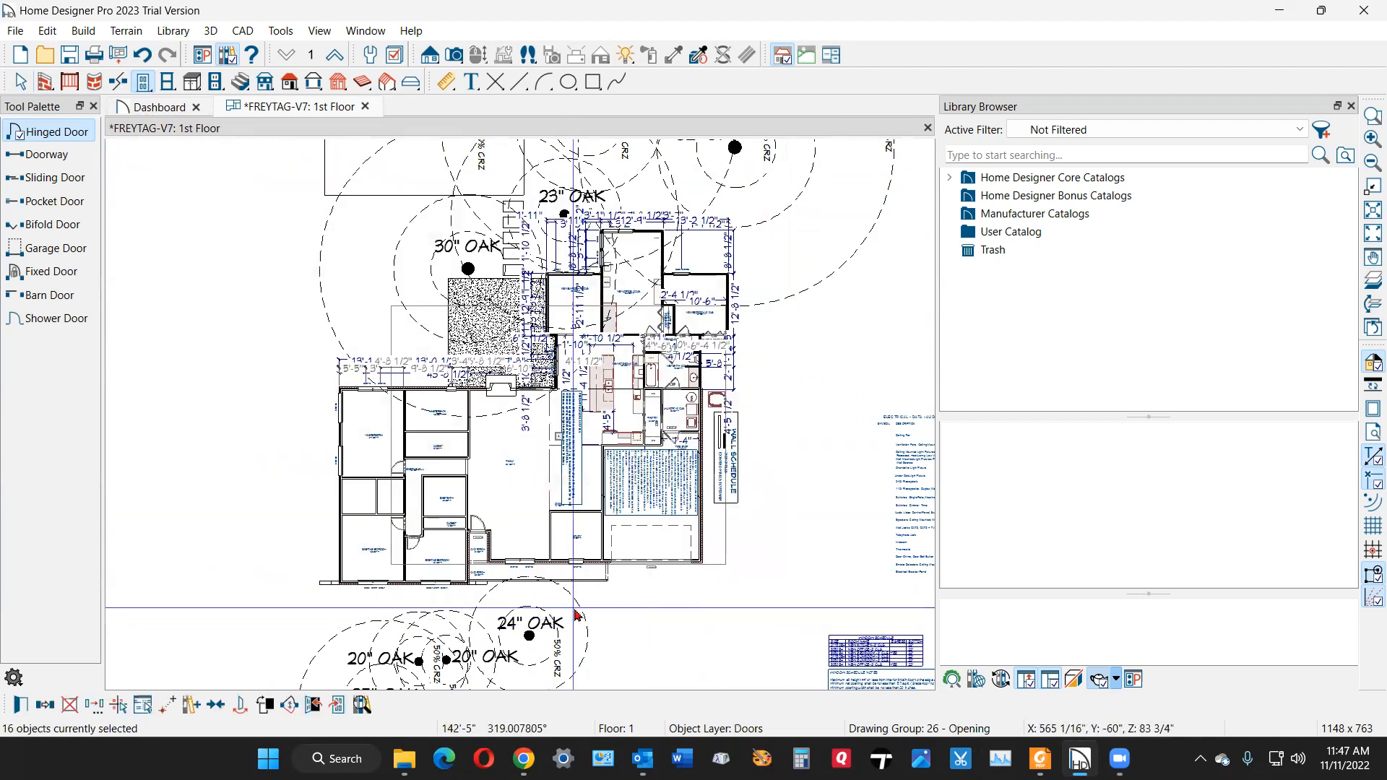
{"action": "left_click", "coordinate": [19, 703]}
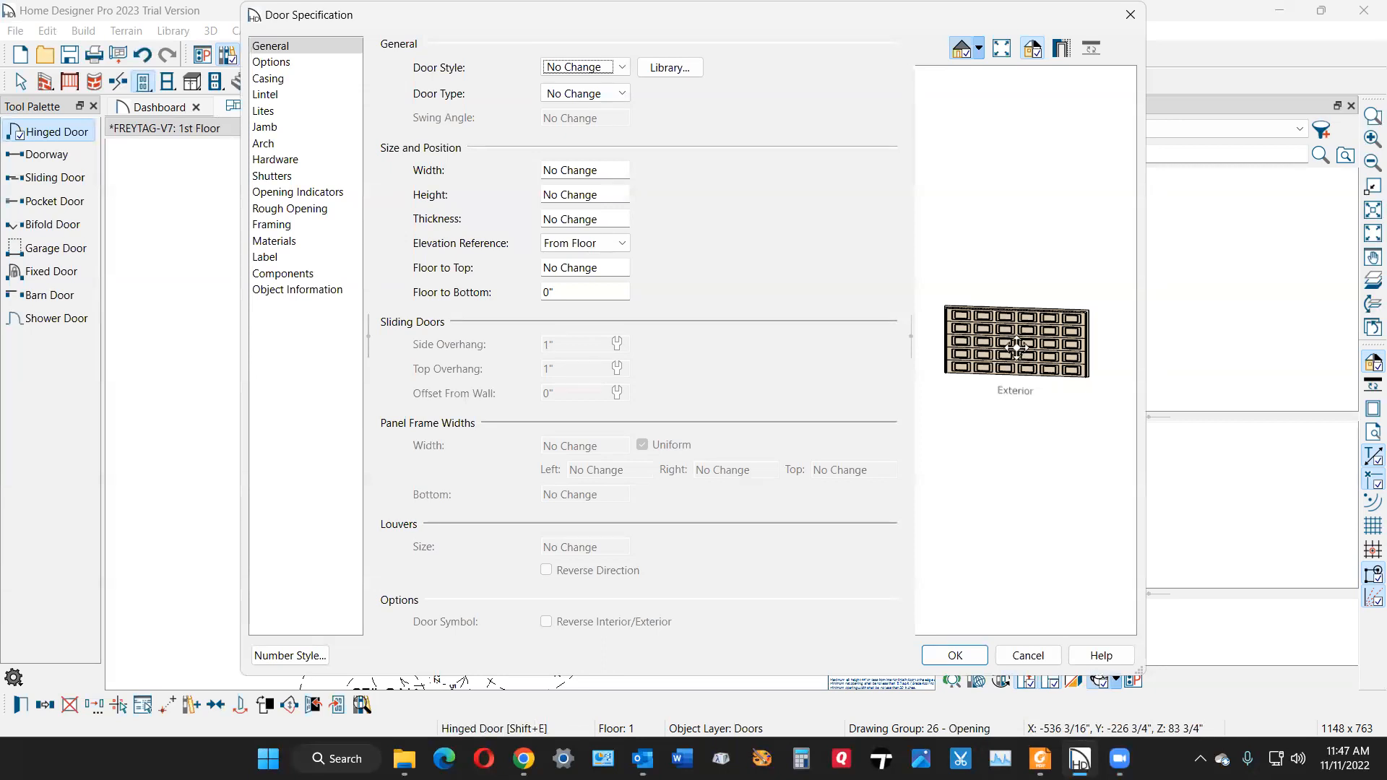
{"action": "left_click", "coordinate": [272, 78]}
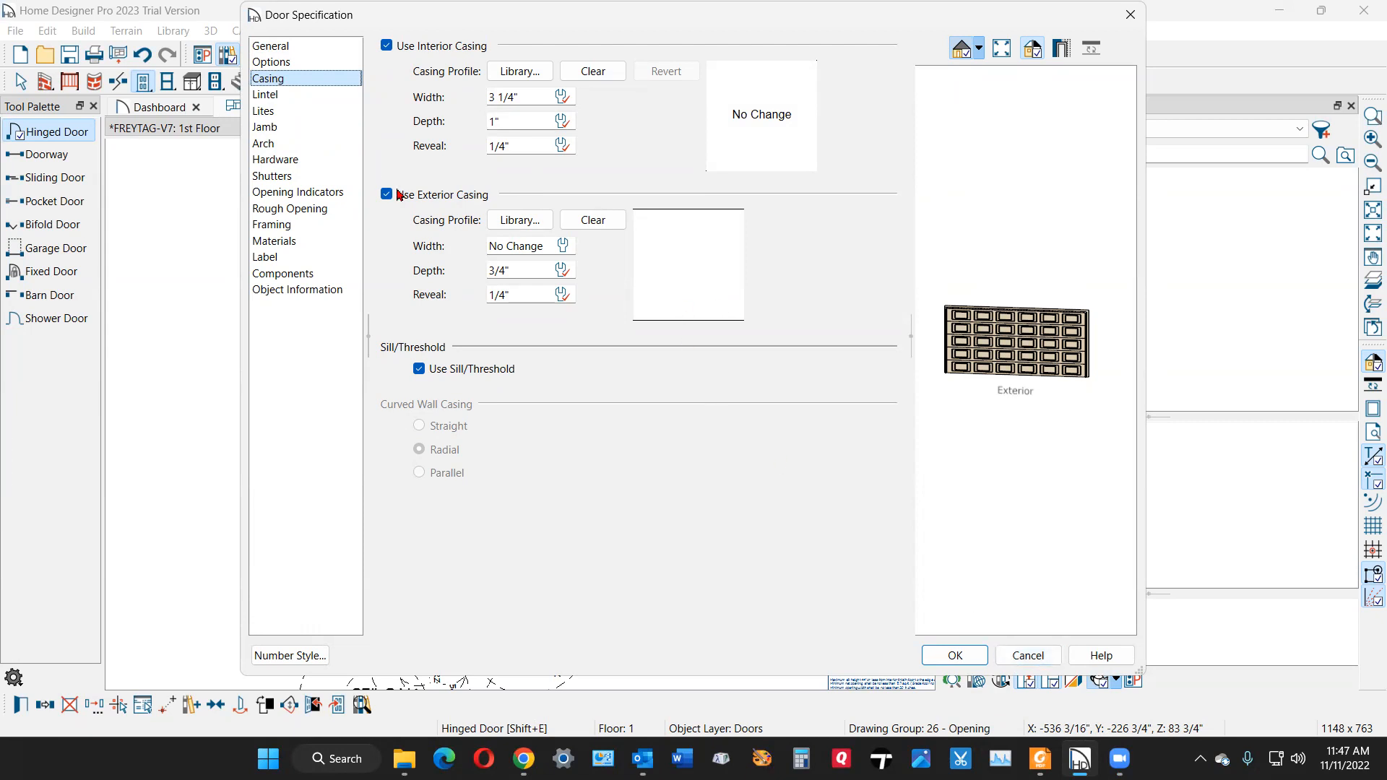
{"action": "left_click", "coordinate": [1031, 656]}
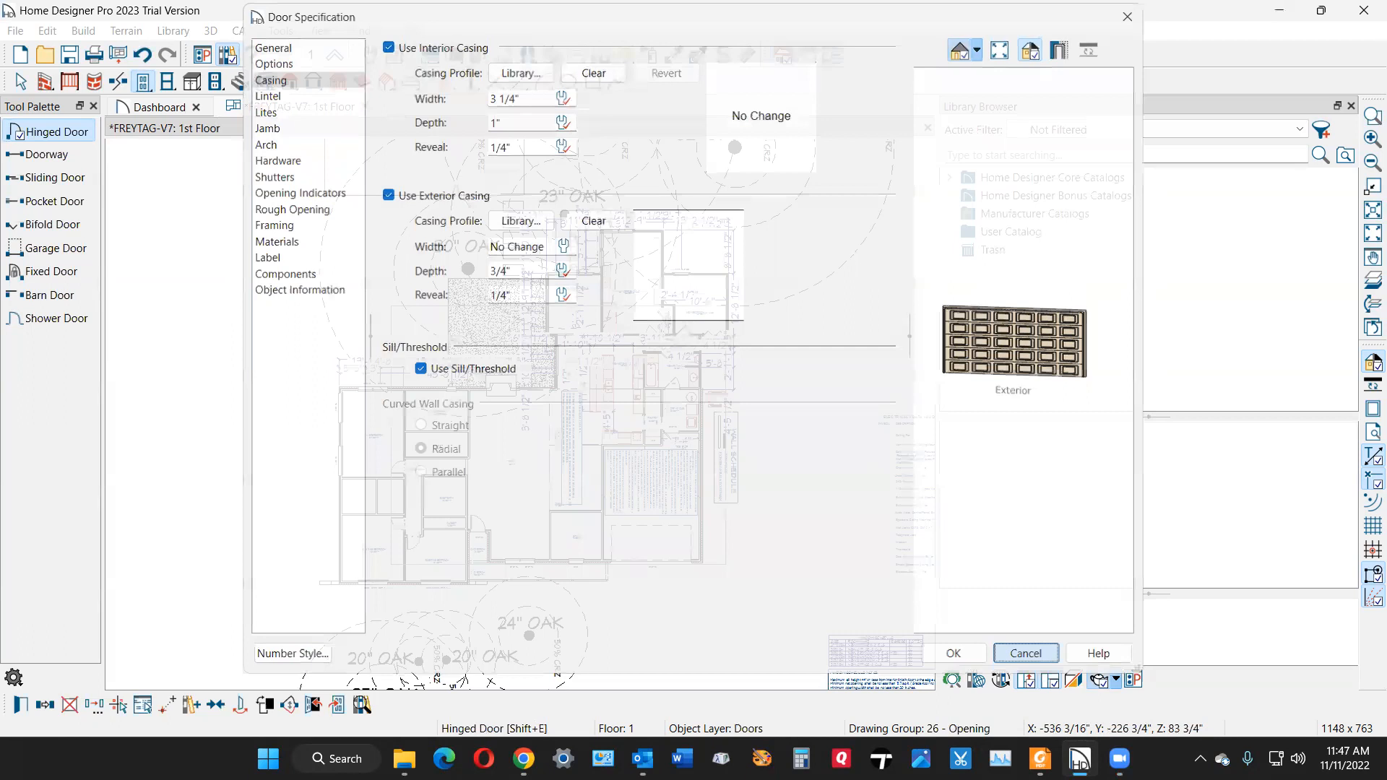
{"action": "key", "text": "space"}
- Select the two existing bedroom doors, the master bedroom door and the front entry door together
{"action": "scroll", "coordinate": [475, 443], "scroll_direction": "up", "scroll_amount": 1}
{"action": "scroll", "coordinate": [473, 443], "scroll_direction": "up", "scroll_amount": 1}
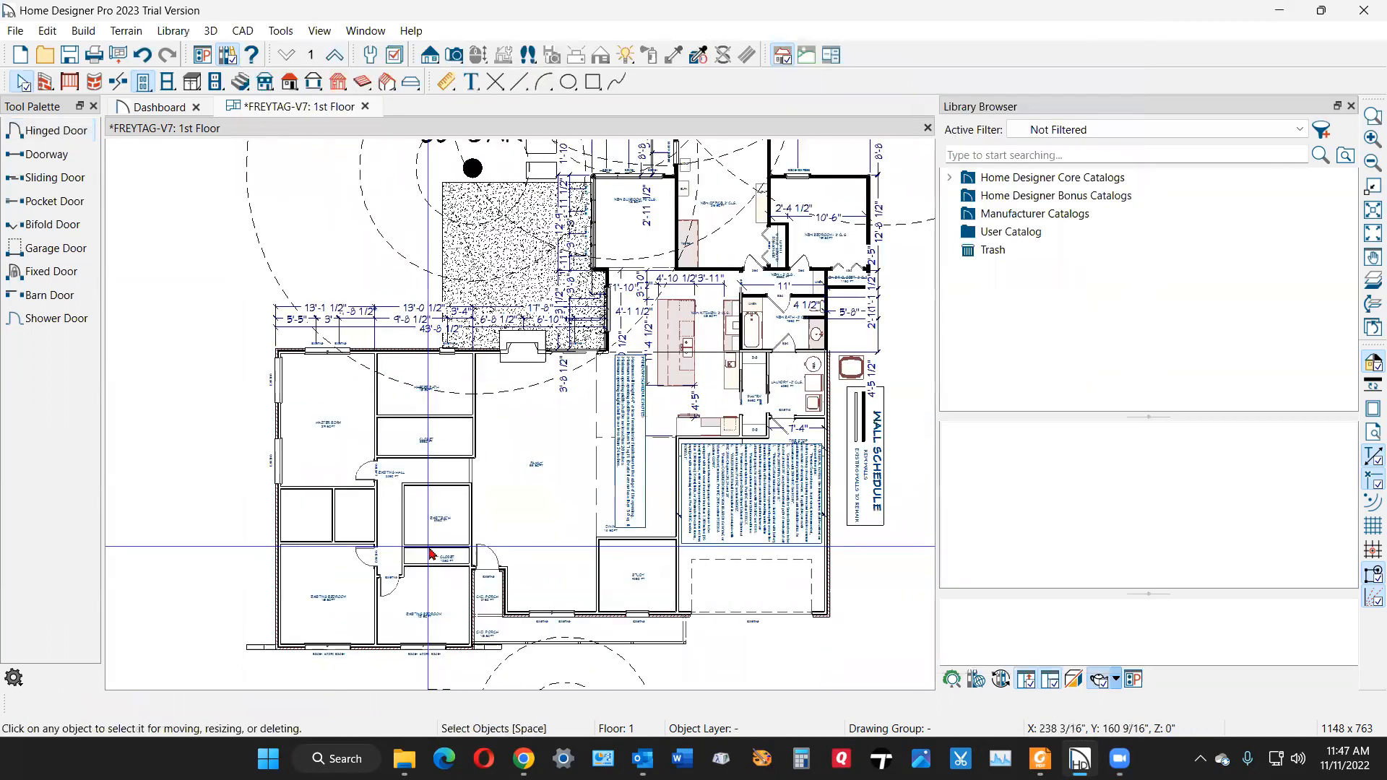
{"action": "left_click", "coordinate": [394, 585]}
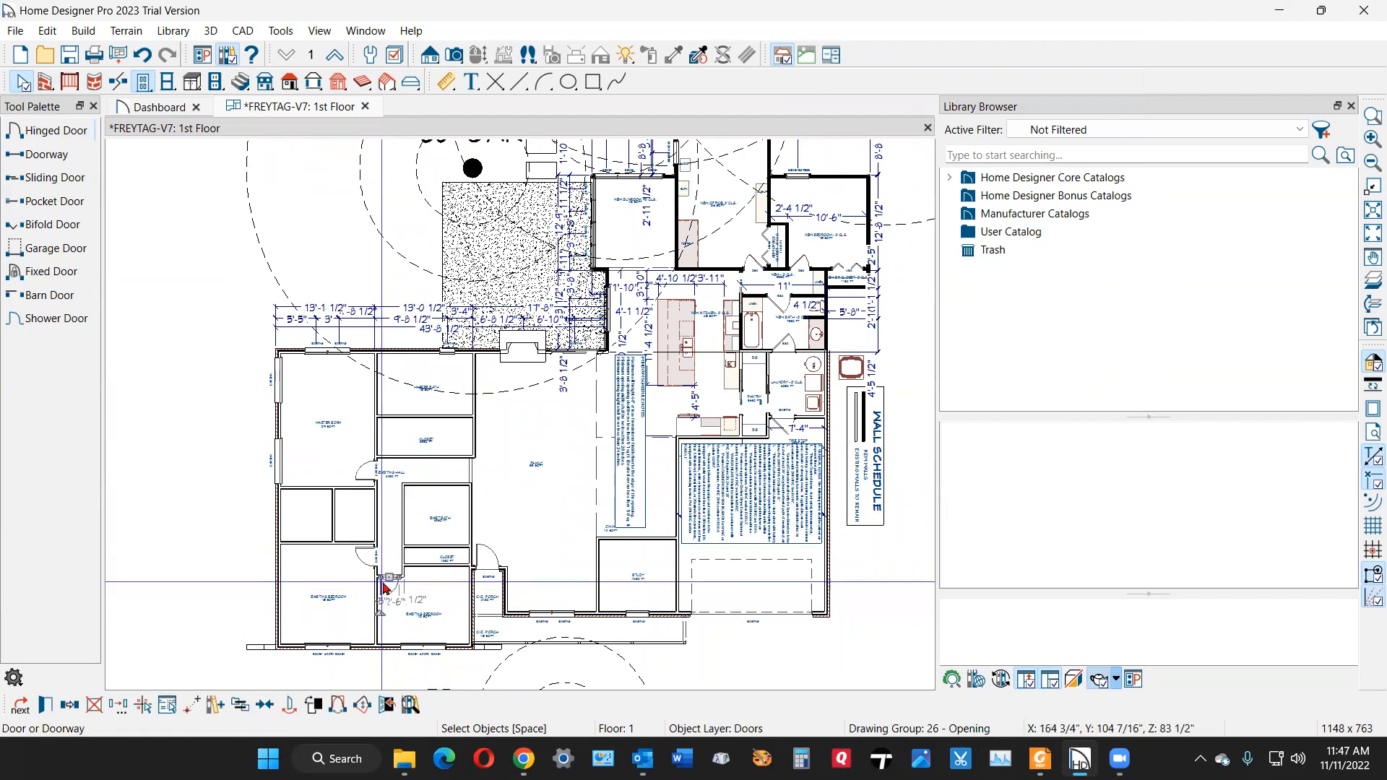
{"action": "left_click", "coordinate": [376, 559], "text": "shift"}
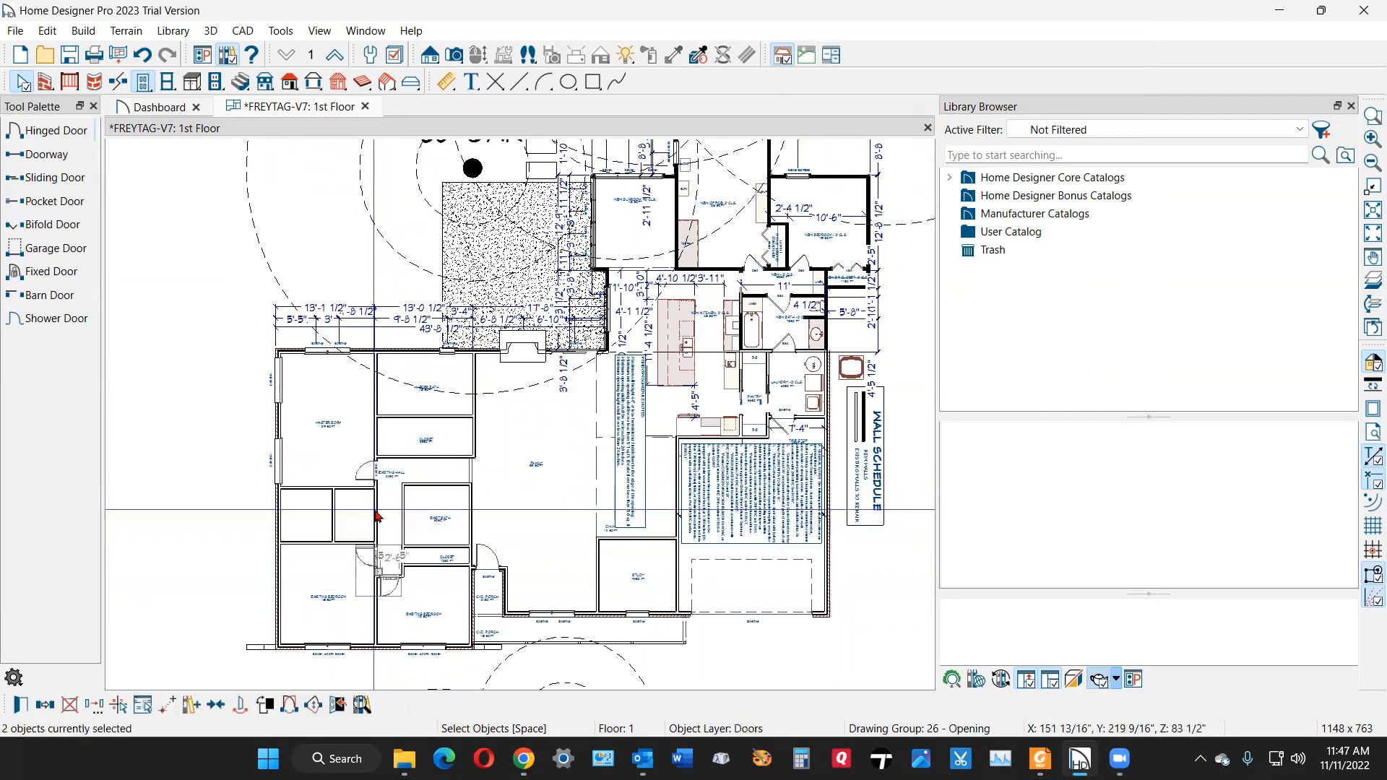
{"action": "left_click", "coordinate": [381, 478], "text": "shift"}
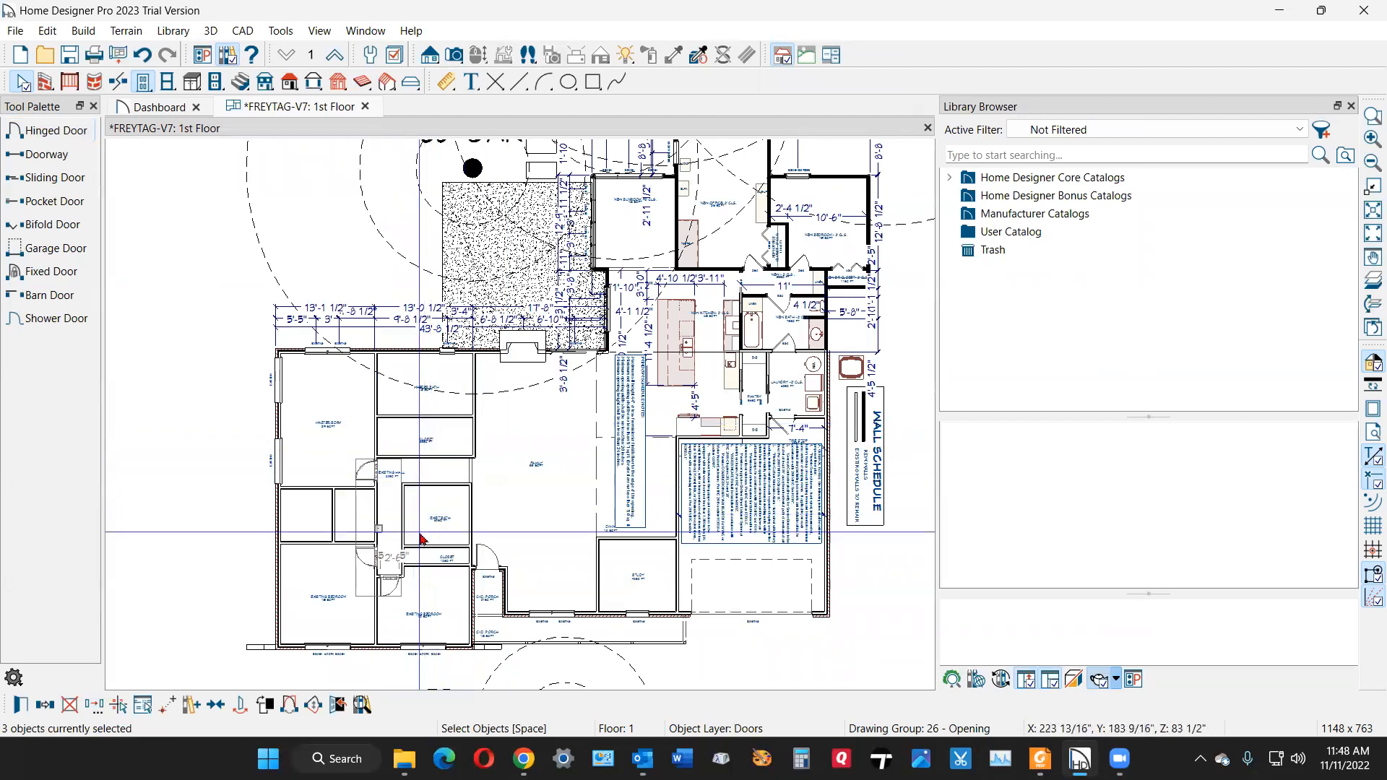
{"action": "left_click", "coordinate": [481, 571], "text": "shift"}
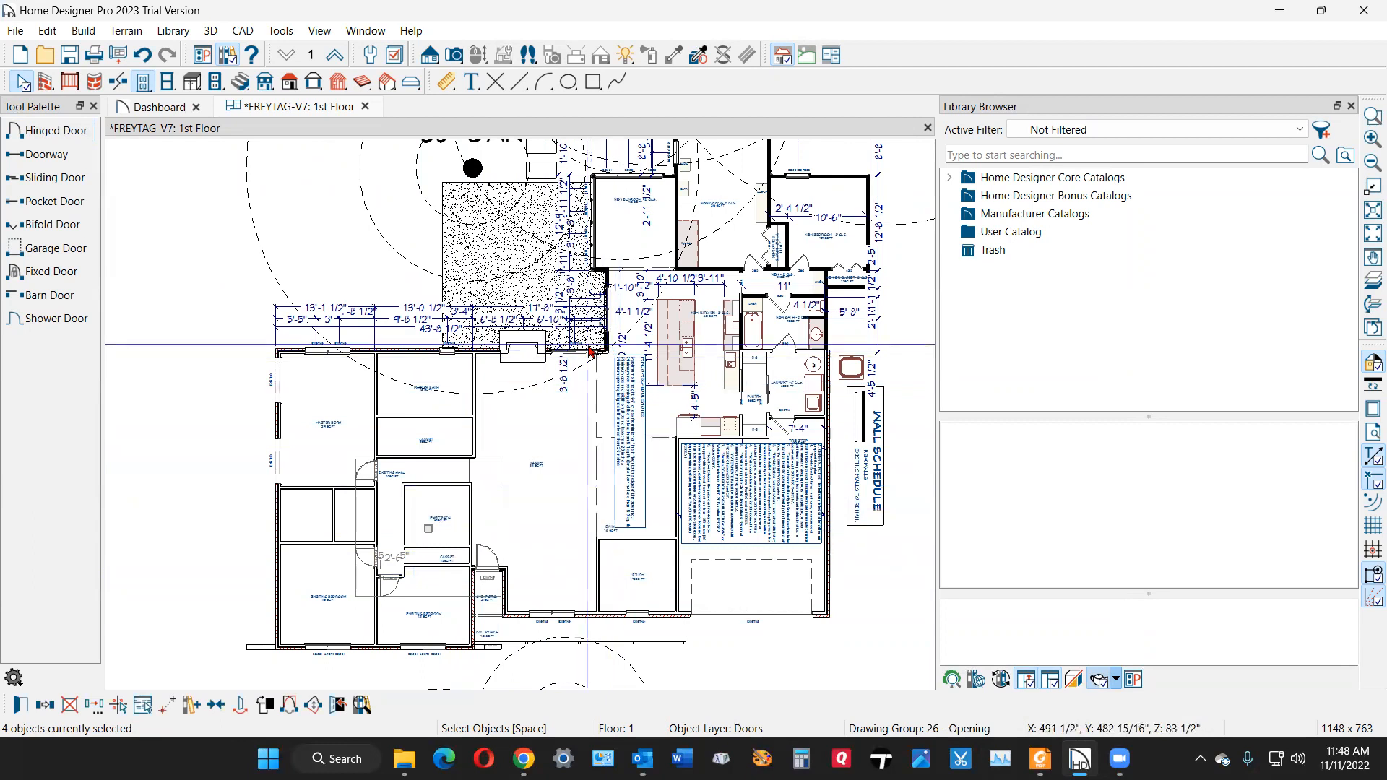
- Add the new office, bedroom and bedroom closet doors and both new bath doors to the door selection
{"action": "scroll", "coordinate": [617, 289], "scroll_direction": "up", "scroll_amount": 1}
{"action": "scroll", "coordinate": [638, 211], "scroll_direction": "up", "scroll_amount": 1}
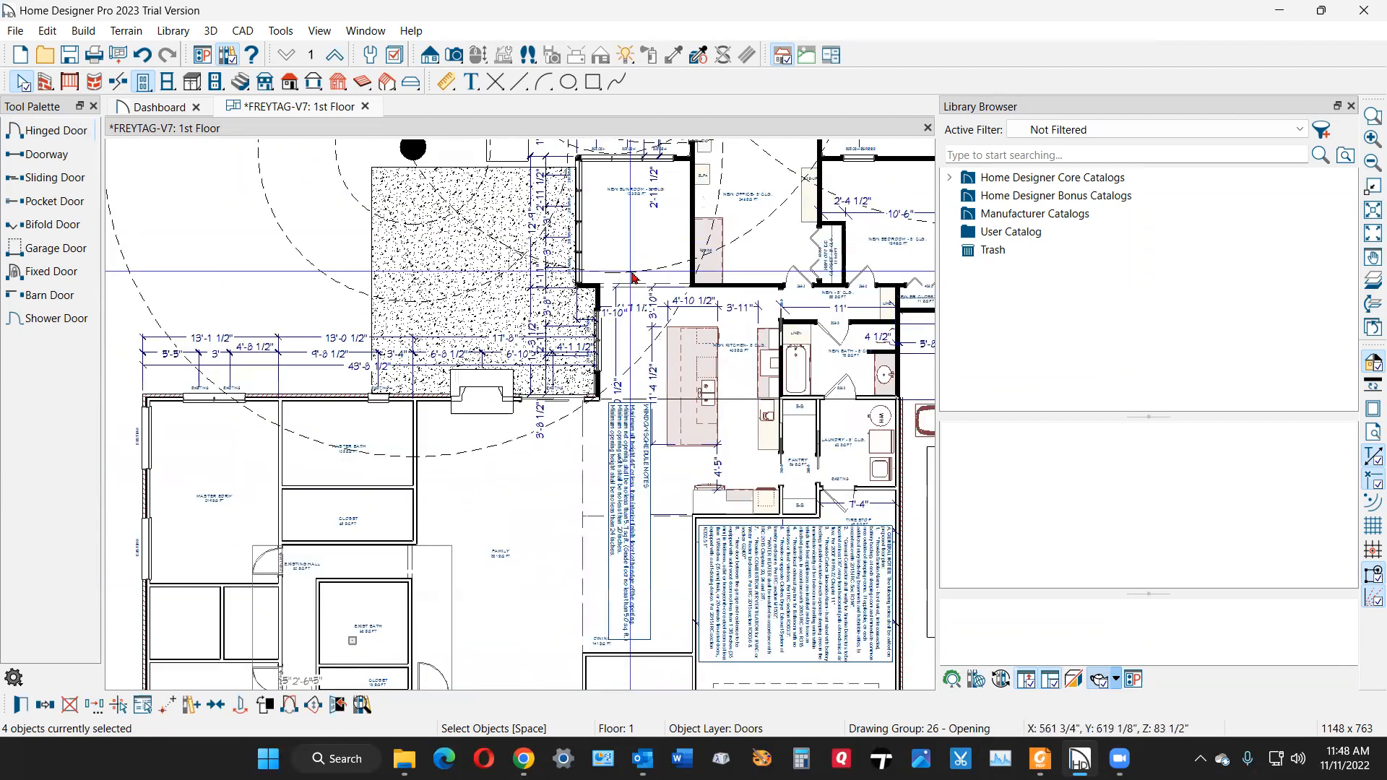
{"action": "scroll", "coordinate": [643, 289], "scroll_direction": "down", "scroll_amount": 3}
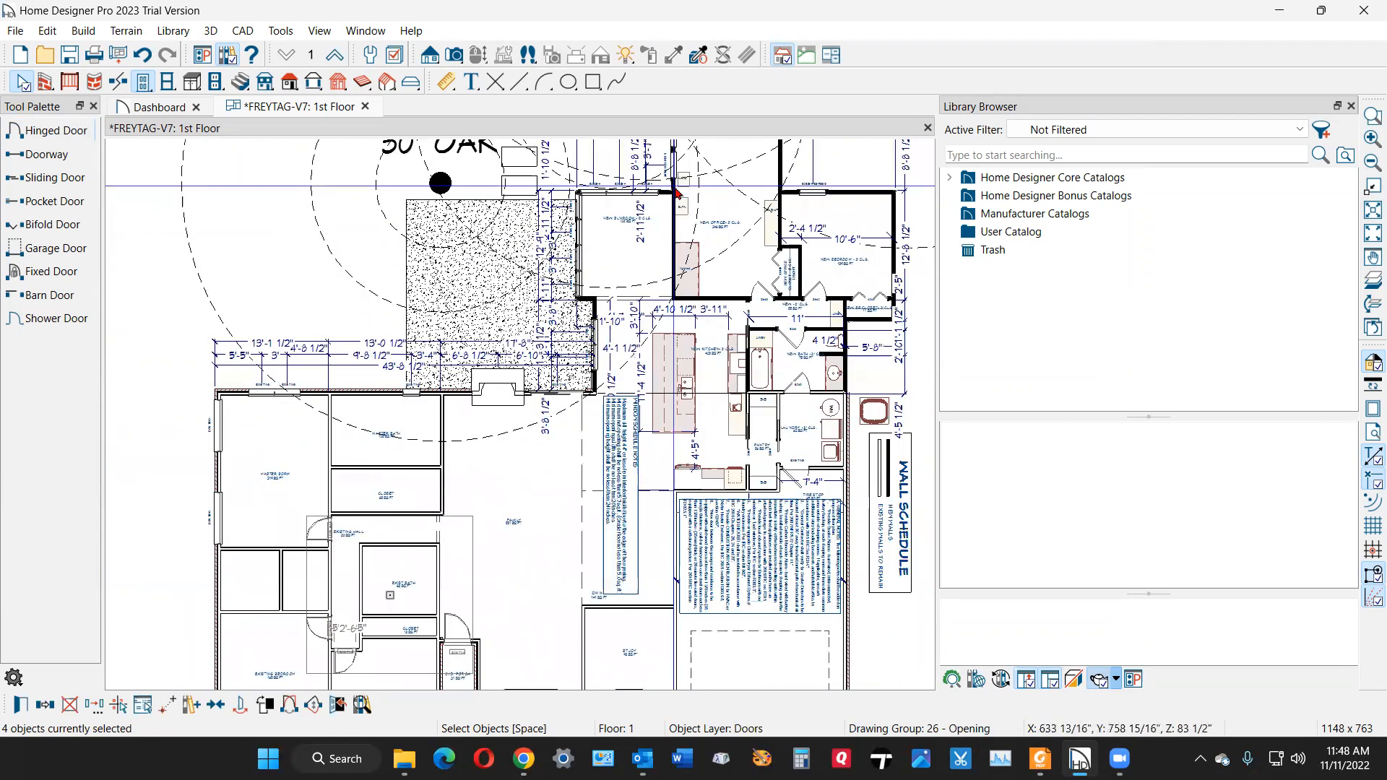
{"action": "scroll", "coordinate": [717, 219], "scroll_direction": "up", "scroll_amount": 3}
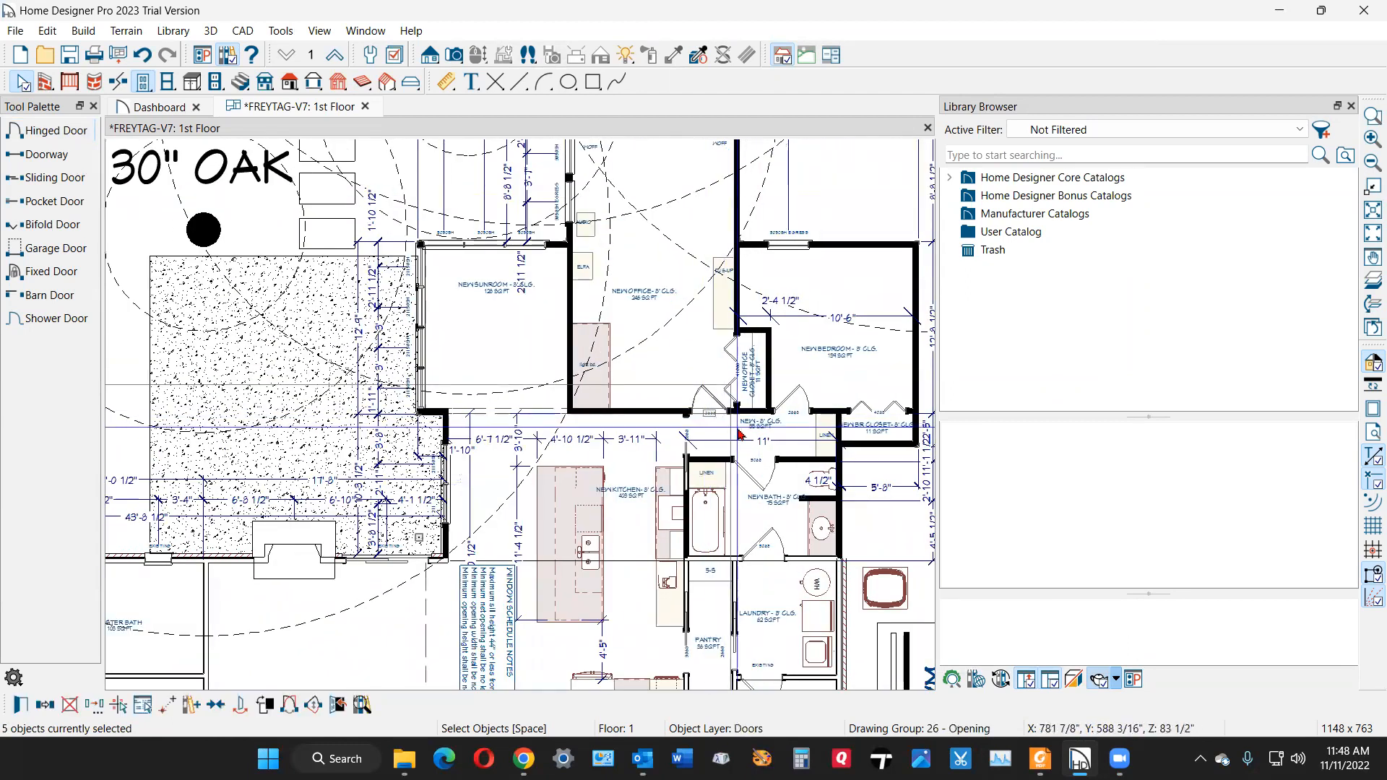
{"action": "left_click", "coordinate": [800, 417], "text": "shift"}
{"action": "left_click", "coordinate": [799, 413], "text": "shift"}
{"action": "left_click", "coordinate": [879, 412], "text": "shift"}
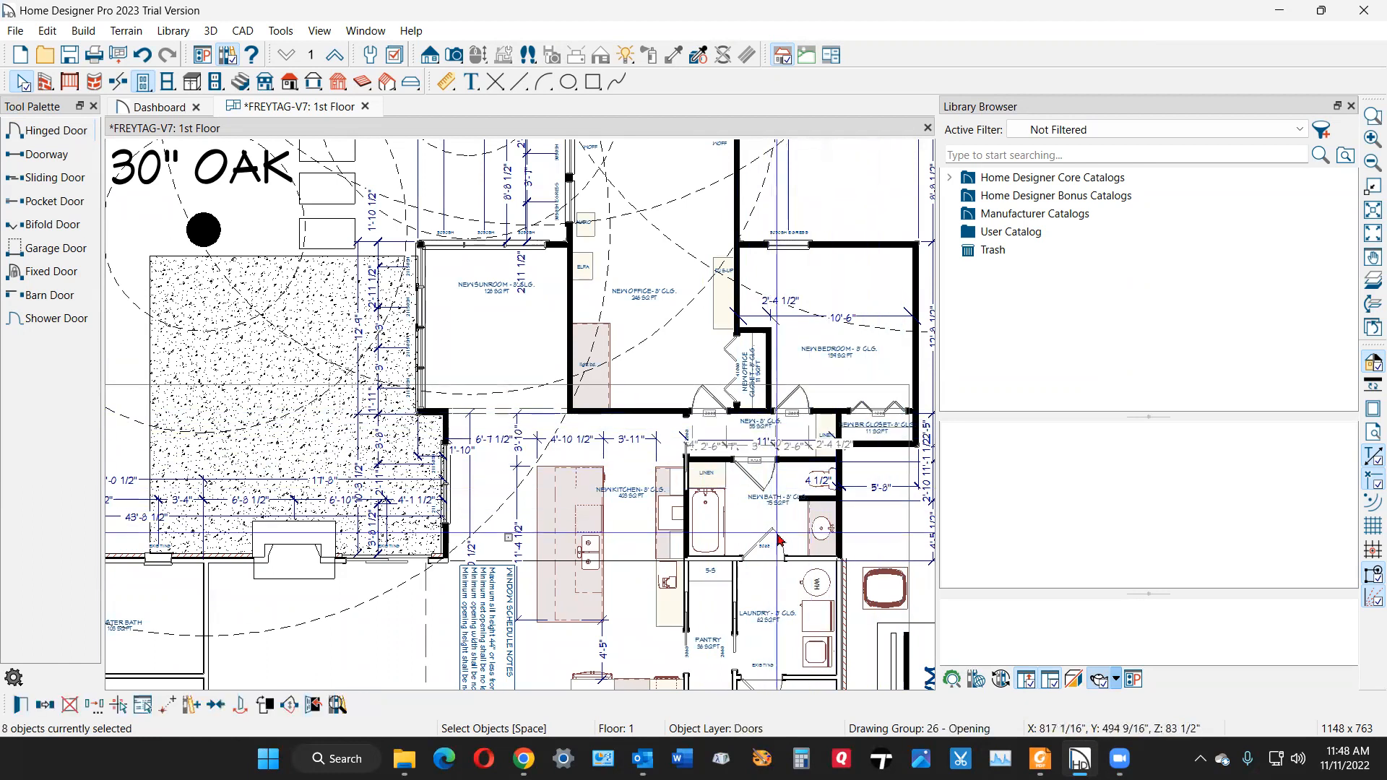
{"action": "left_click", "coordinate": [775, 561], "text": "shift"}
{"action": "left_click", "coordinate": [776, 563], "text": "shift"}
- Add the laundry's existing door and both pantry doors to the selection and examine the casing settings of the selected doors
{"action": "scroll", "coordinate": [773, 570], "scroll_direction": "down", "scroll_amount": 3}
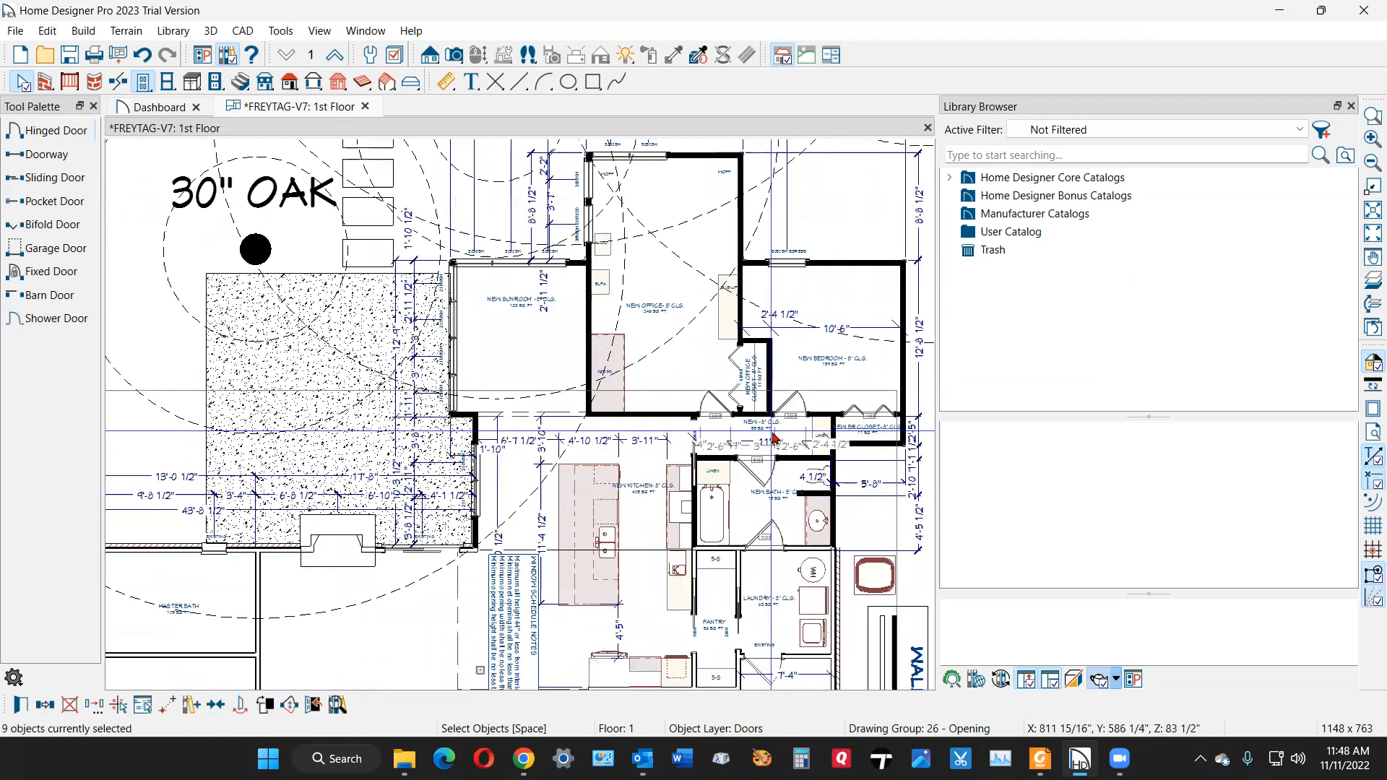
{"action": "scroll", "coordinate": [771, 582], "scroll_direction": "up", "scroll_amount": 2}
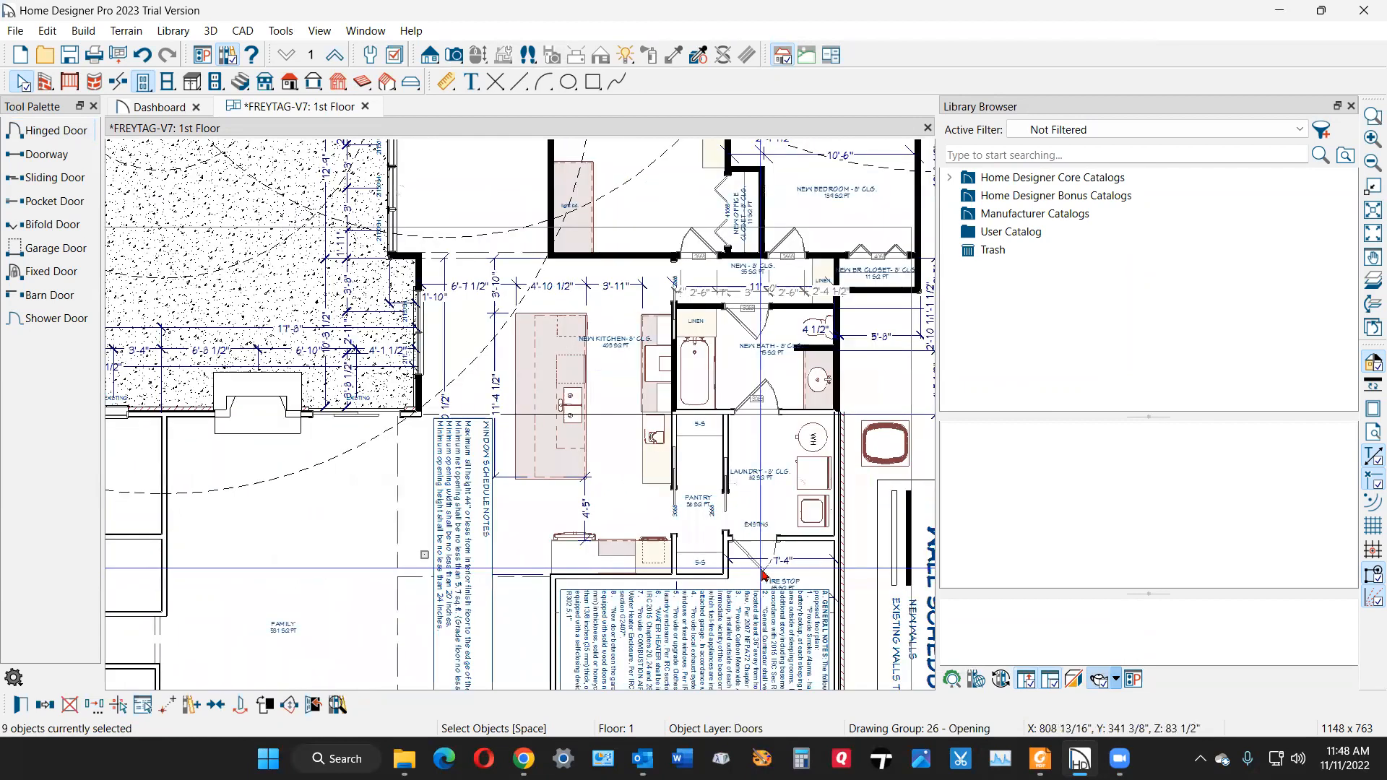
{"action": "left_click", "coordinate": [762, 573], "text": "shift"}
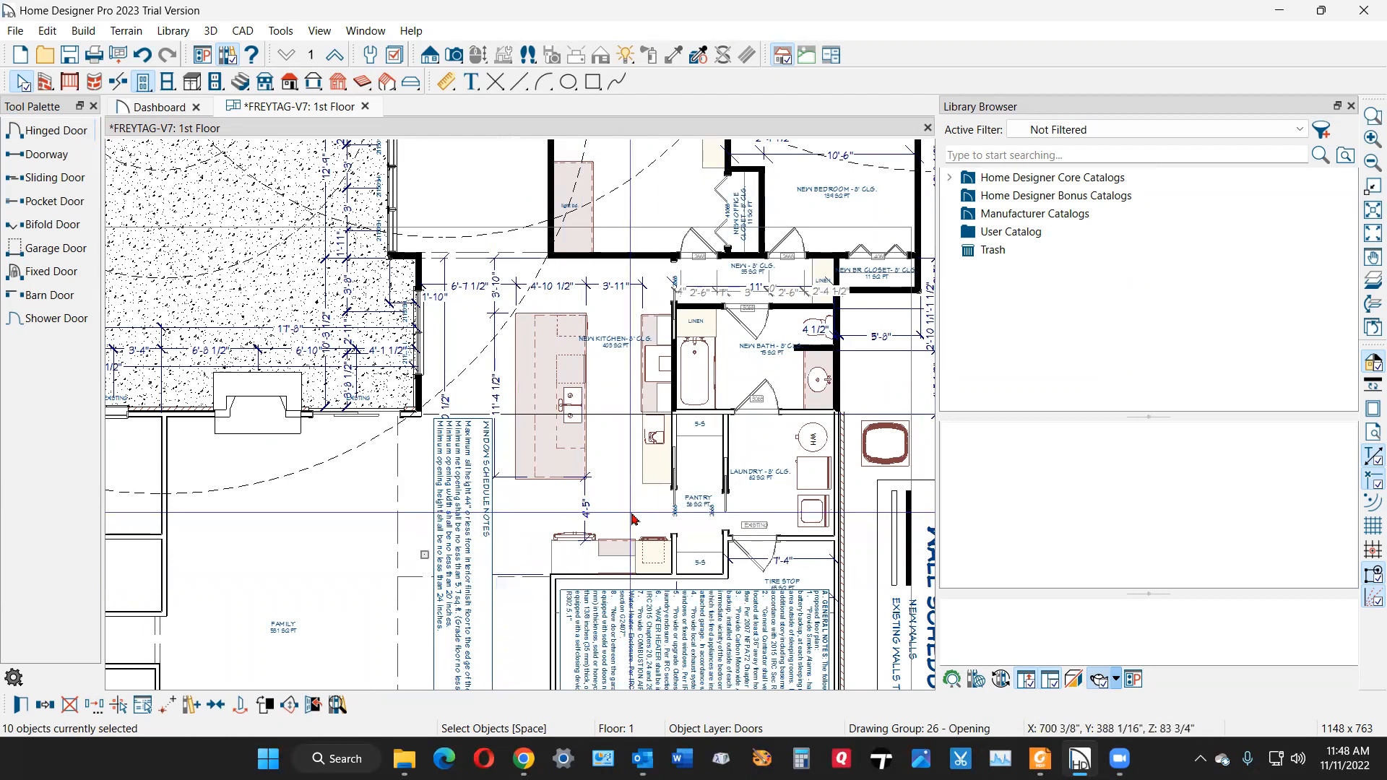
{"action": "left_click", "coordinate": [676, 512], "text": "shift"}
{"action": "left_click", "coordinate": [726, 512], "text": "shift"}
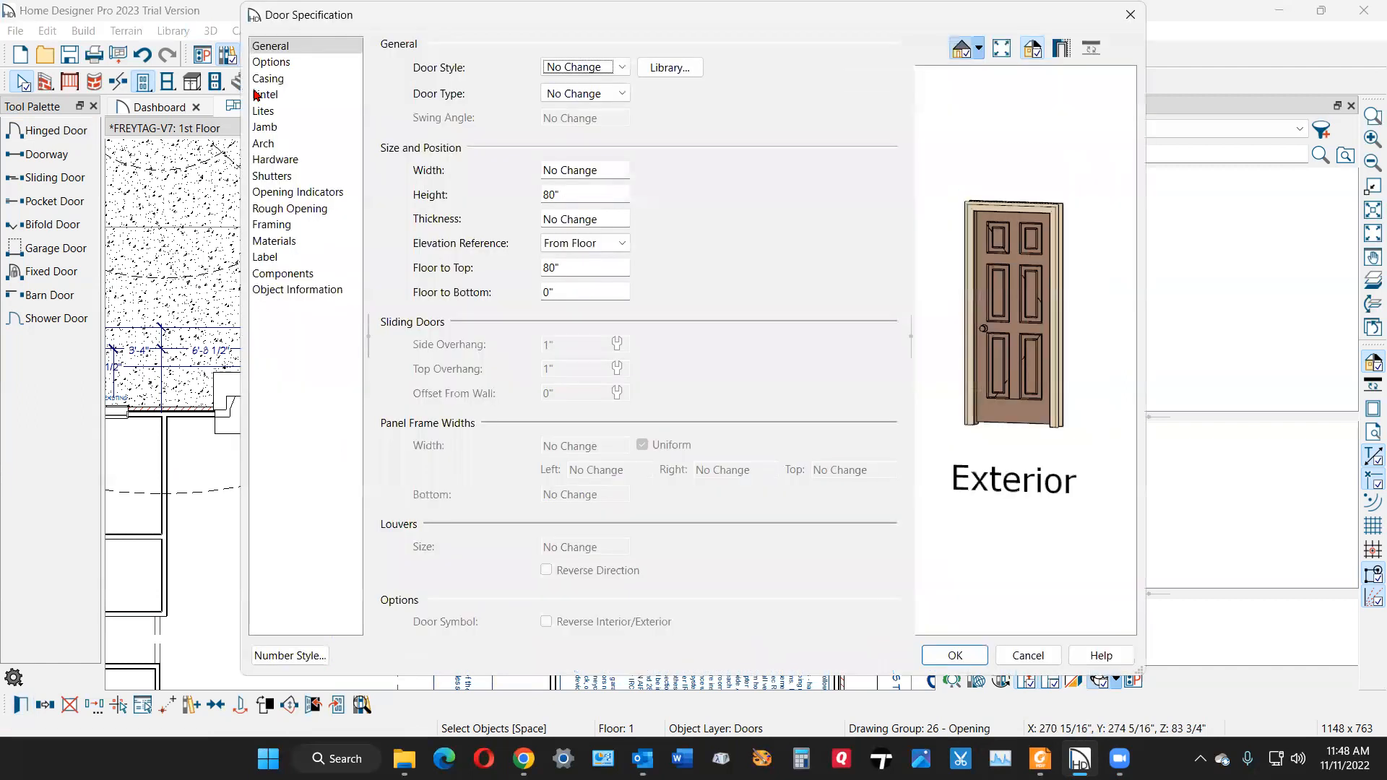
{"action": "left_click", "coordinate": [293, 82]}
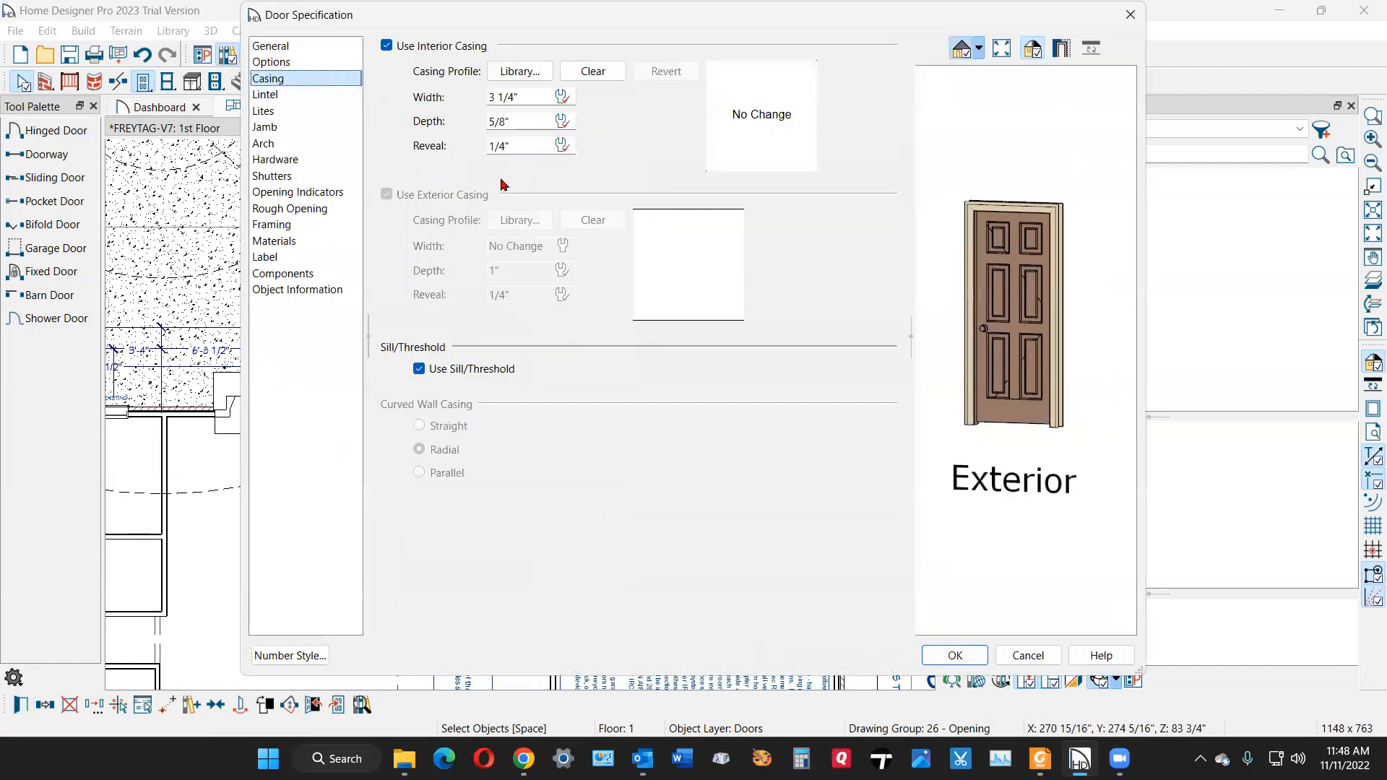
{"action": "left_click", "coordinate": [1028, 655]}
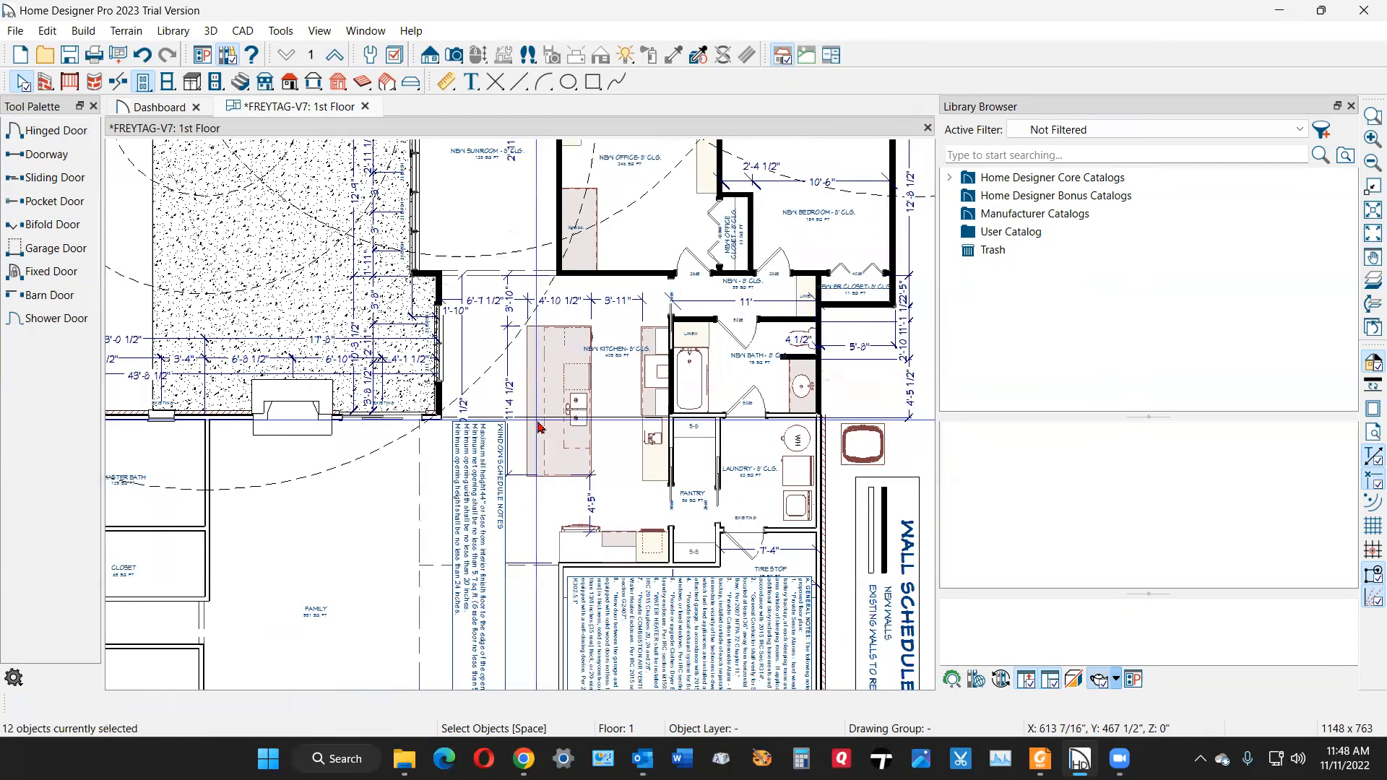
- Select all windows on the floor plan as a group and examine their interior and exterior casing settings
{"action": "scroll", "coordinate": [419, 358], "scroll_direction": "down", "scroll_amount": 2}
{"action": "scroll", "coordinate": [419, 358], "scroll_direction": "down", "scroll_amount": 2}
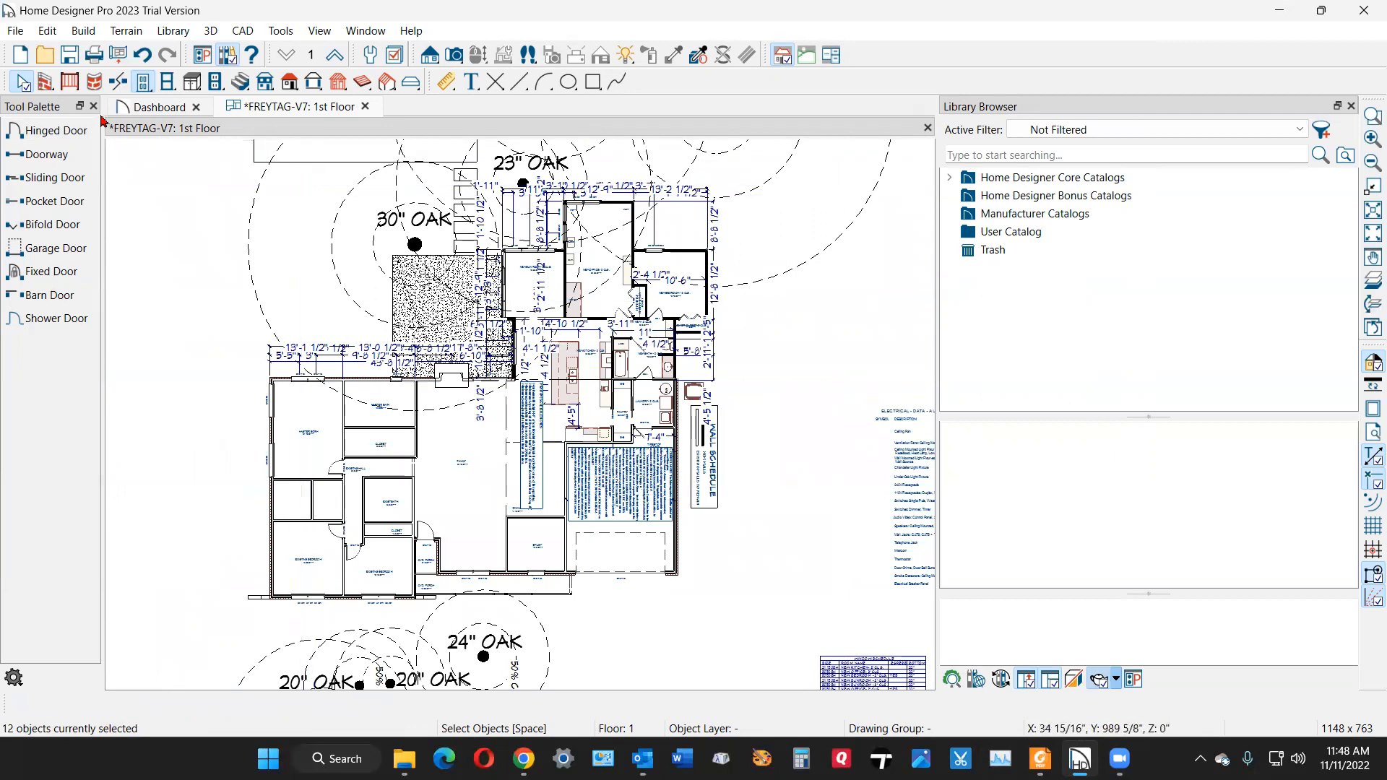
{"action": "left_click", "coordinate": [167, 81]}
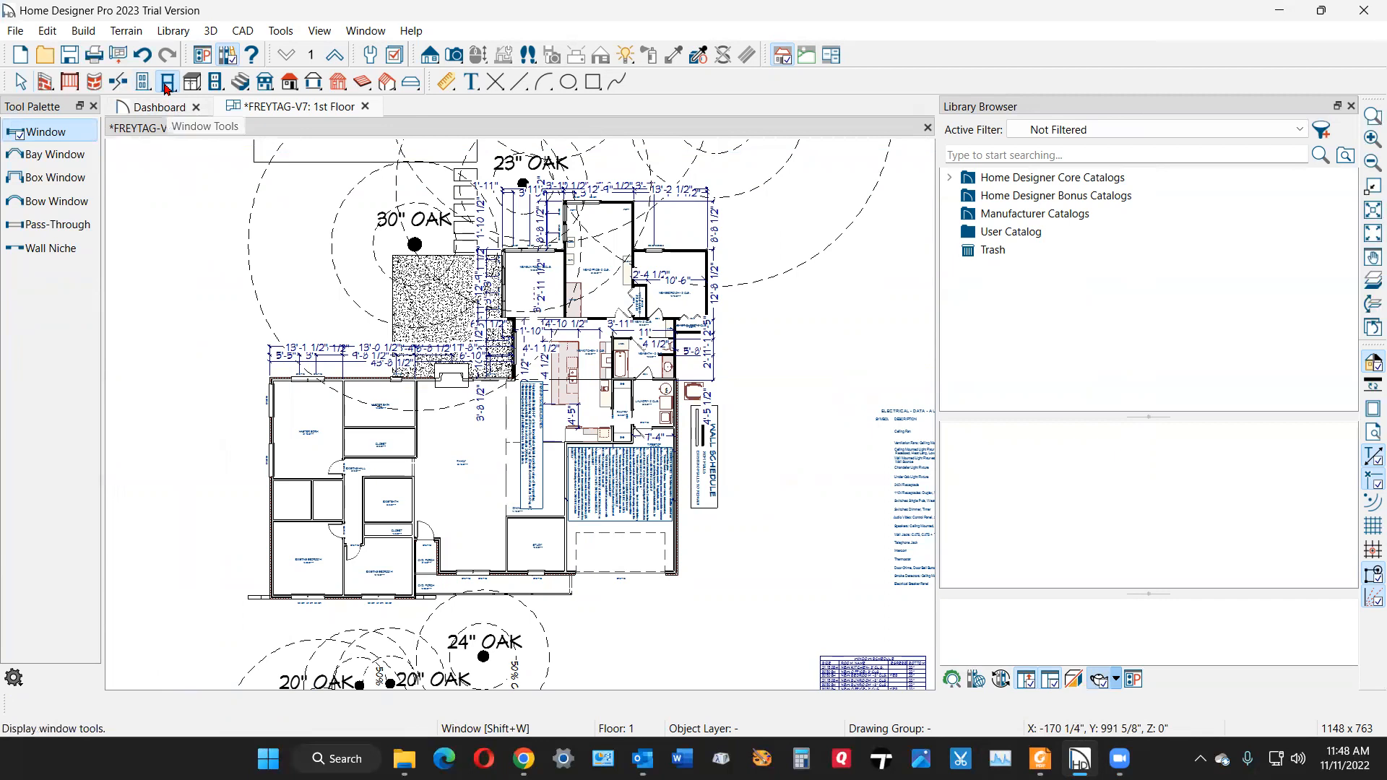
{"action": "left_click_drag", "start_coordinate": [187, 160], "coordinate": [771, 631]}
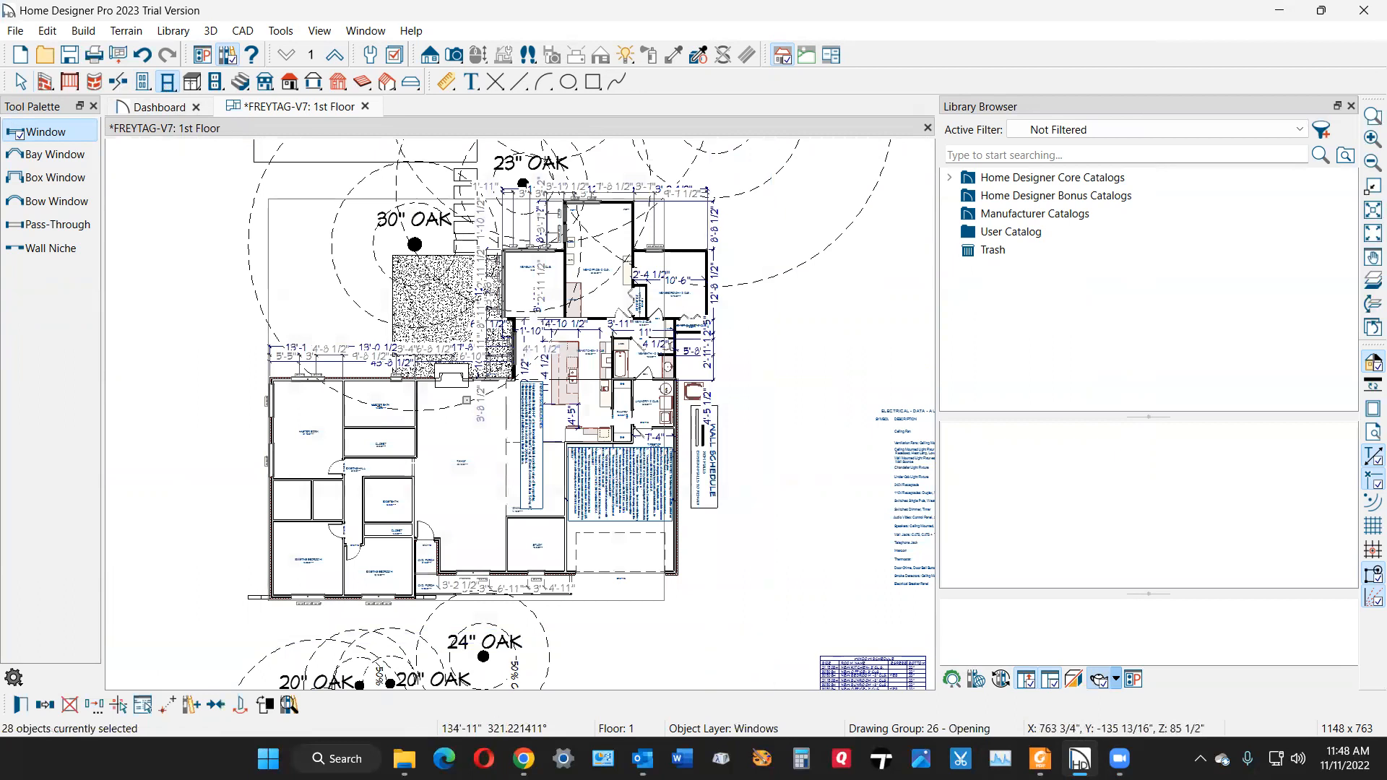
{"action": "left_click", "coordinate": [22, 701]}
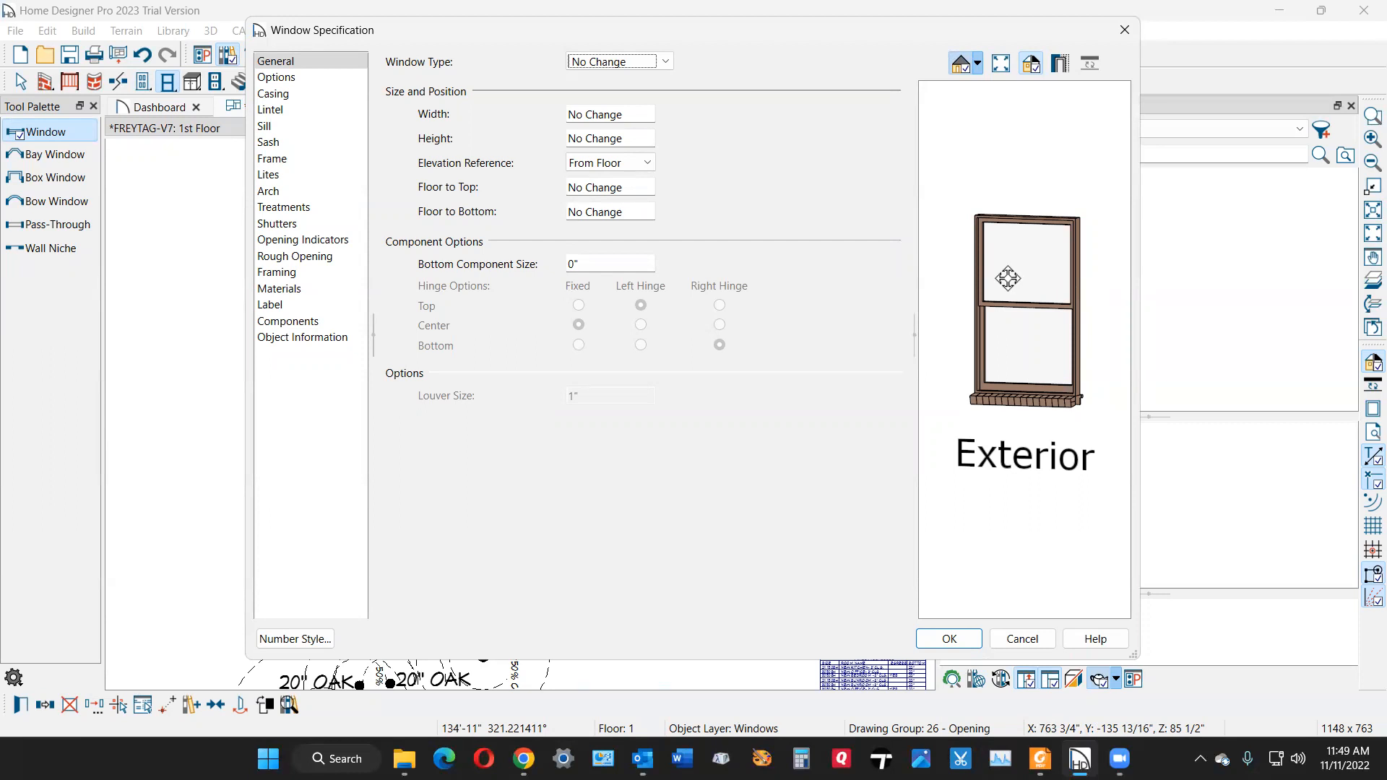
{"action": "left_click", "coordinate": [276, 94]}
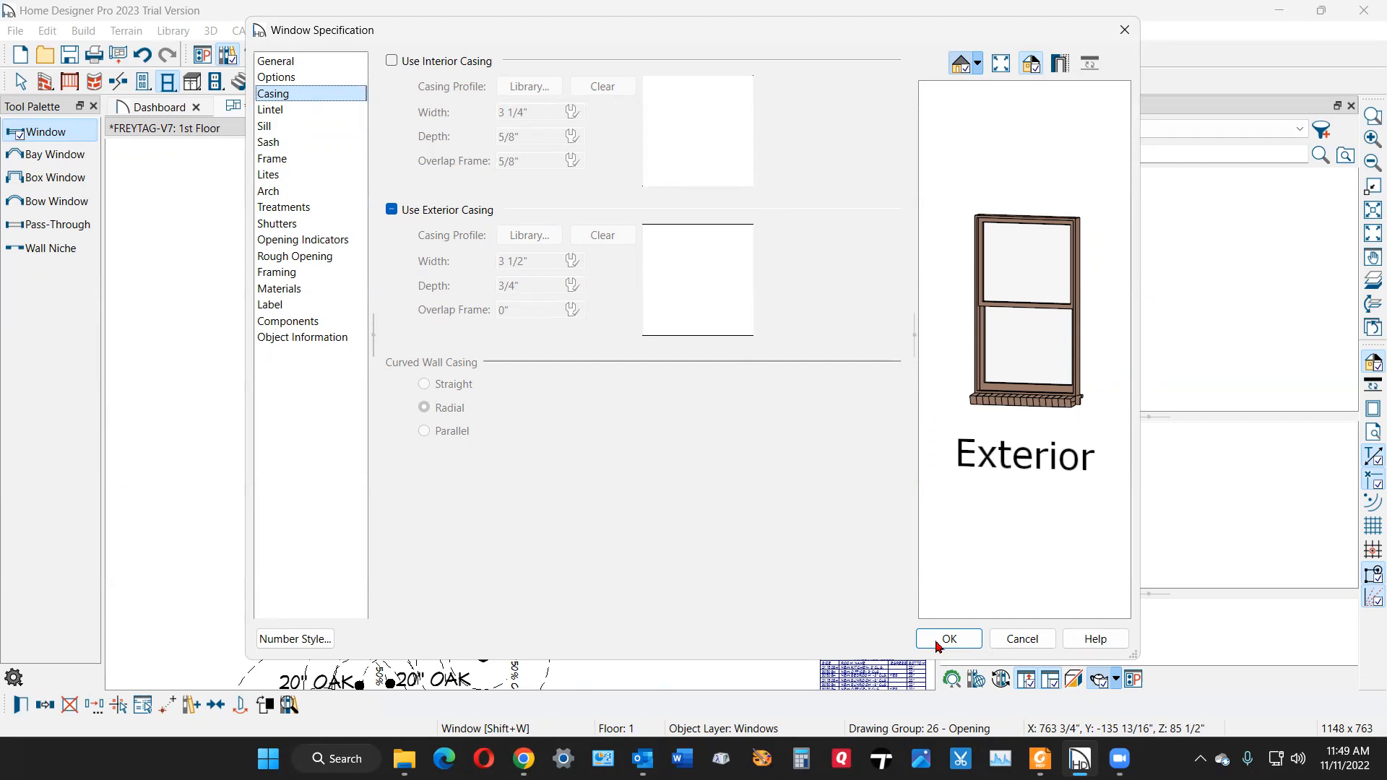
{"action": "left_click", "coordinate": [1038, 638]}
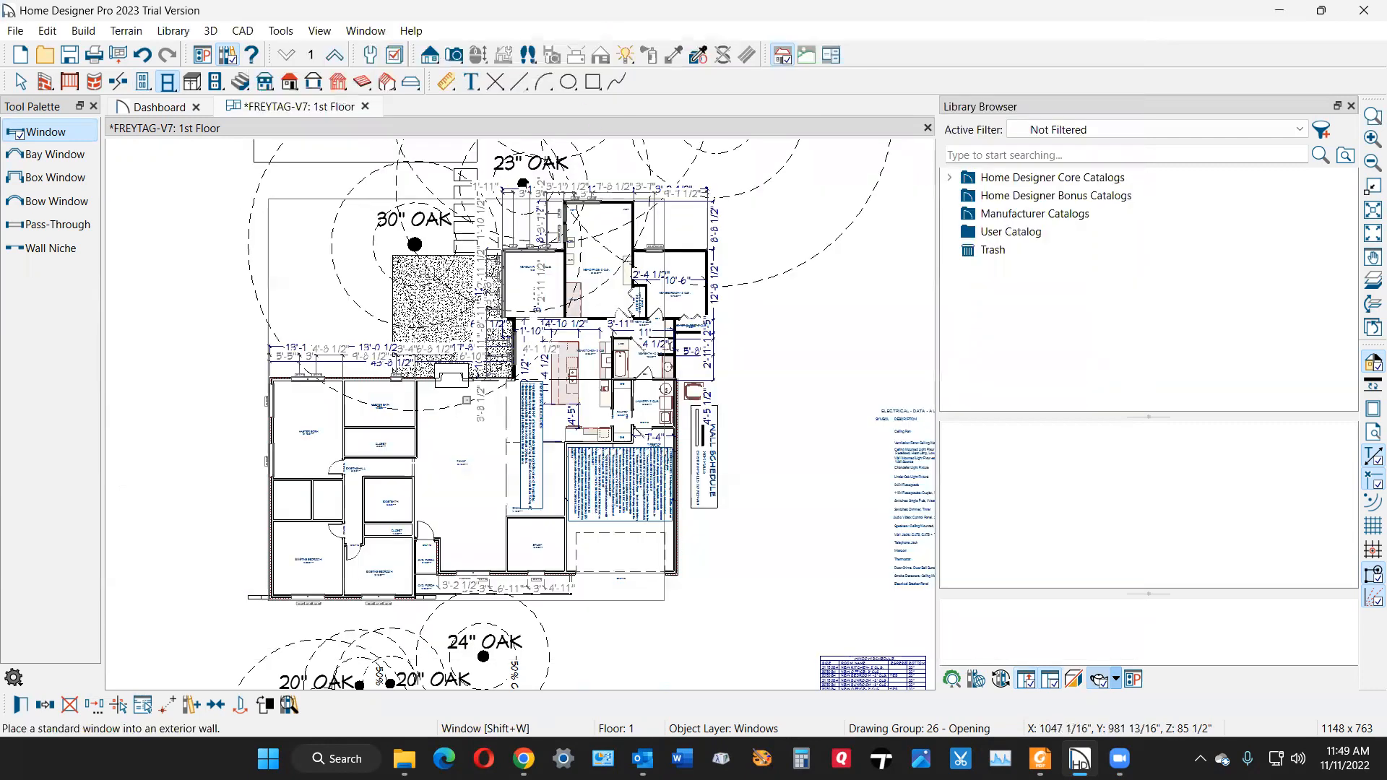
{"action": "key", "text": "space"}
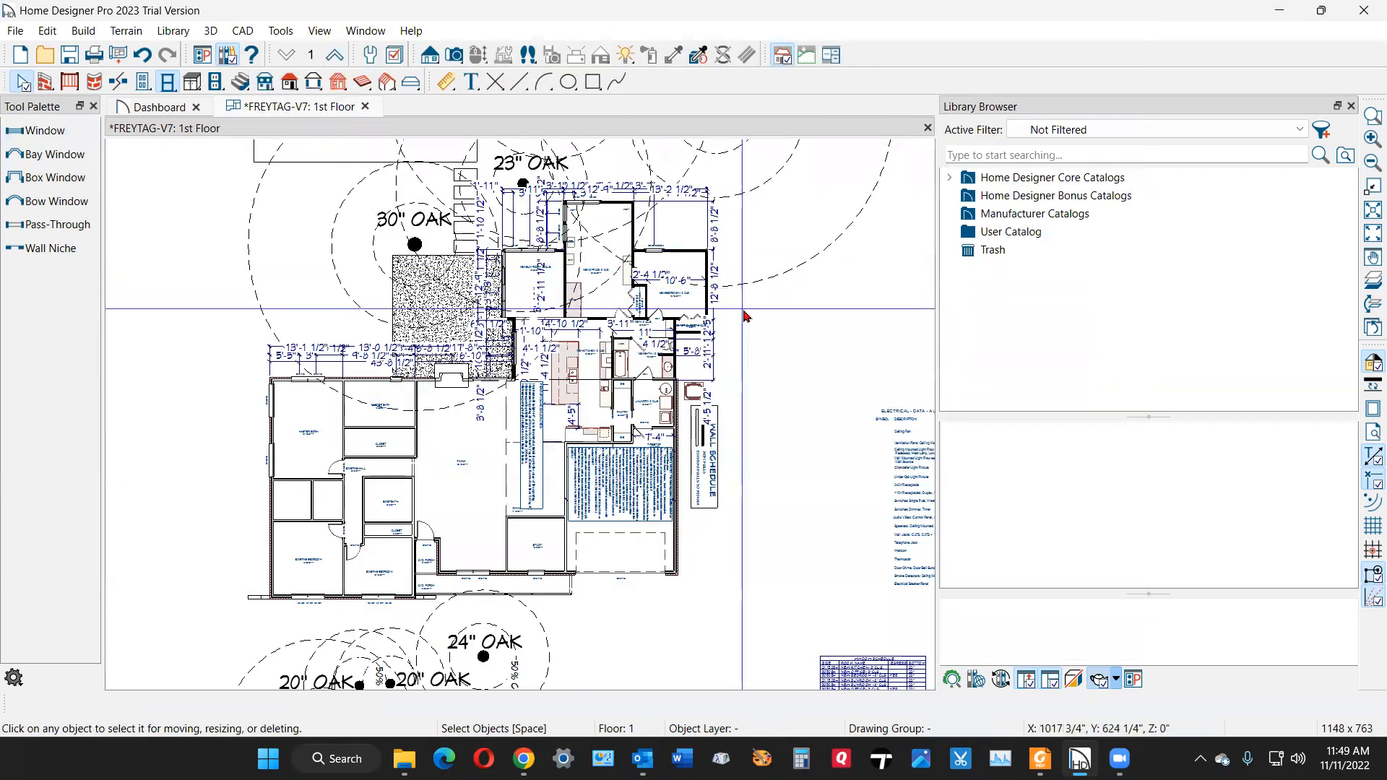